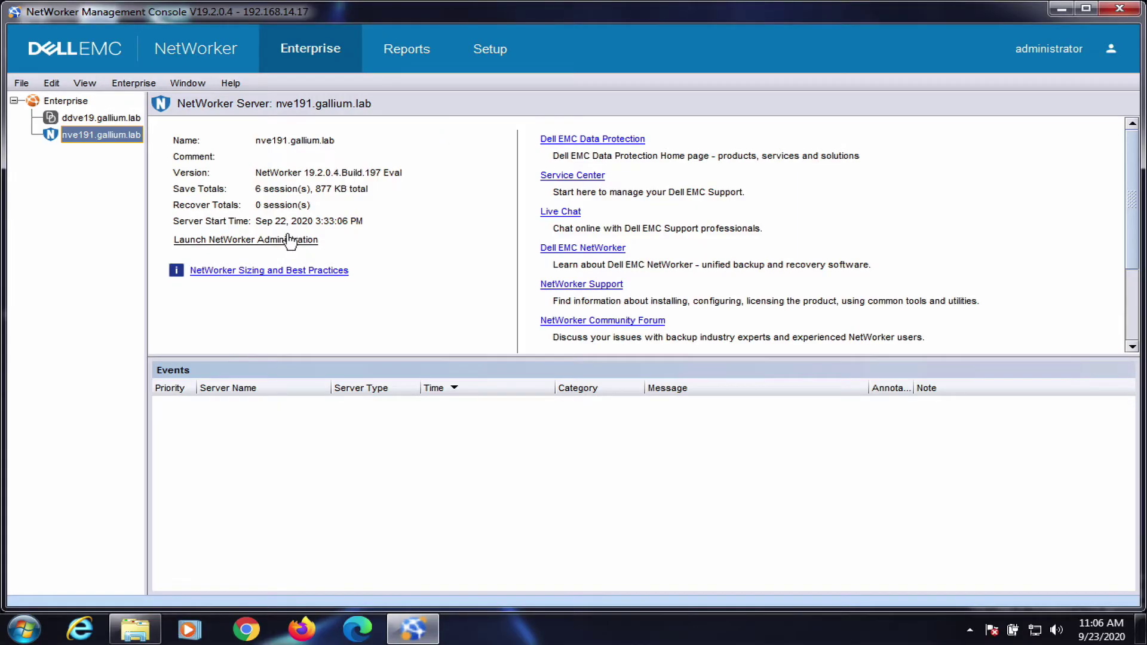
Step: Launch NetWorker Administration for nve191.gallium.lab and display the Server Protection policy's Server backup workflow actions
left_click(289, 239)
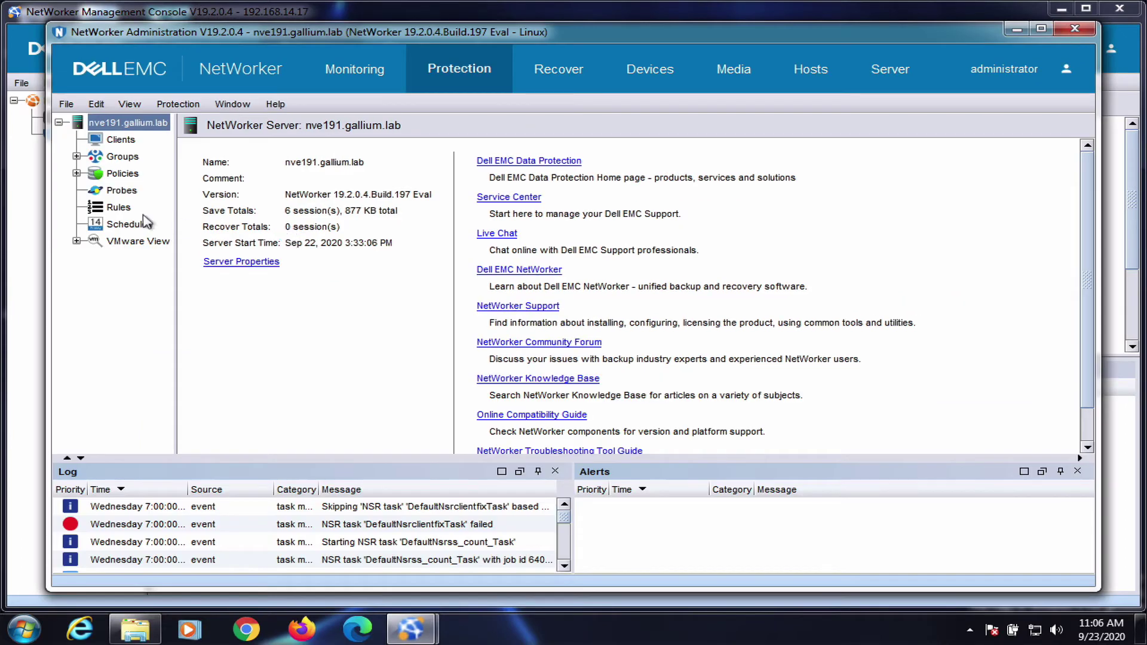
left_click(77, 173)
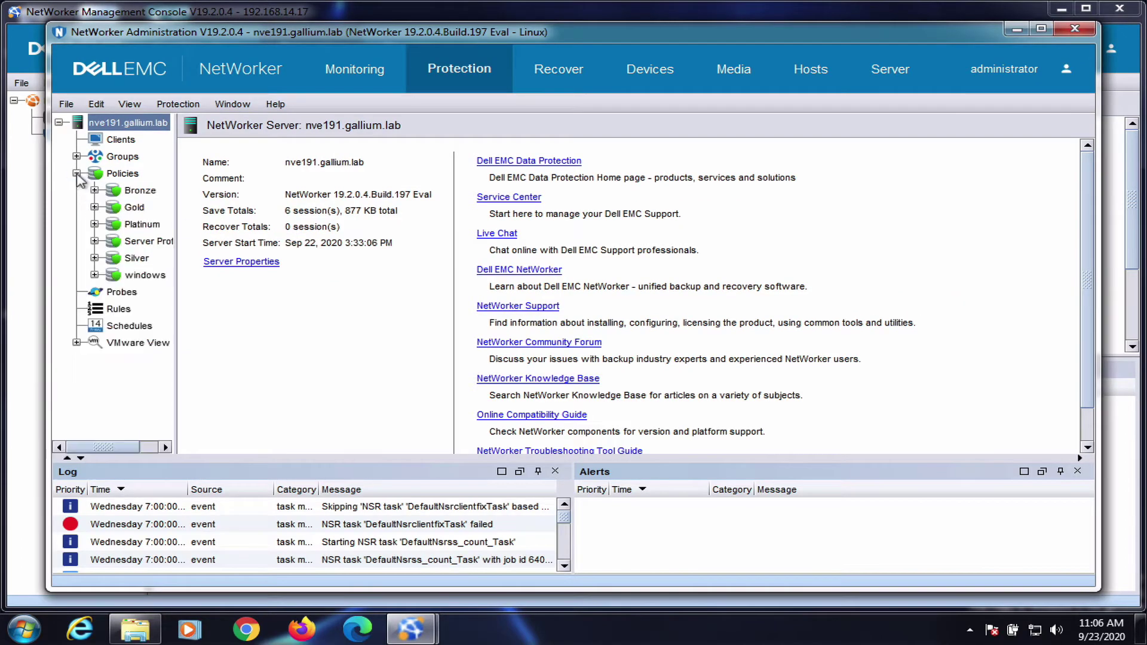
left_click(145, 309)
left_click(94, 241)
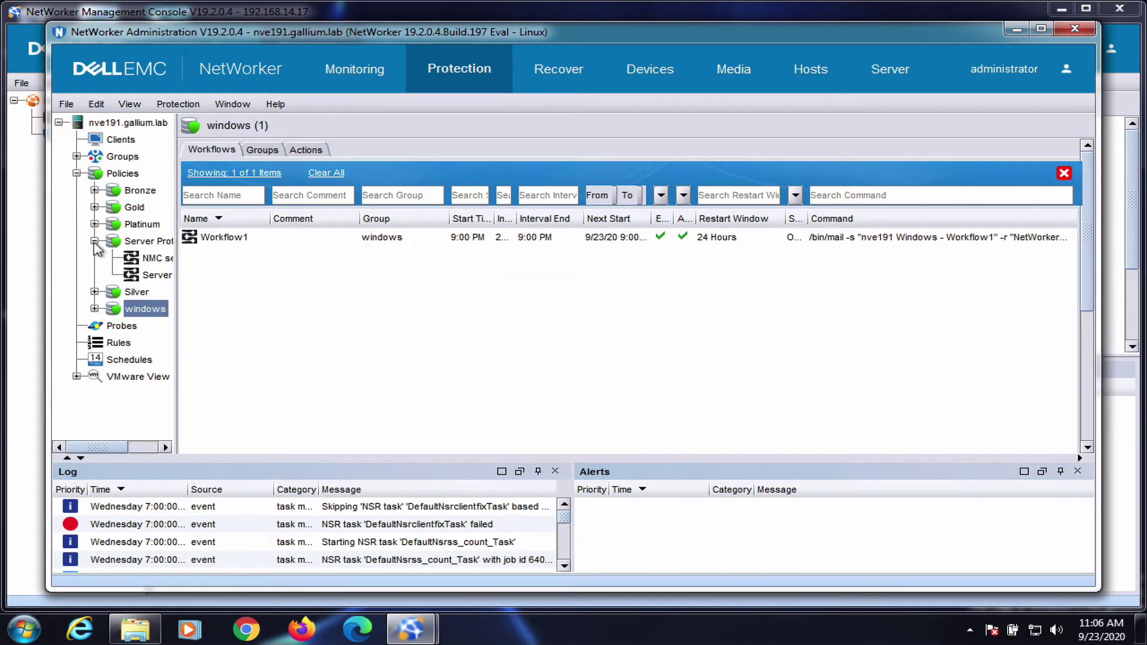
left_click(155, 275)
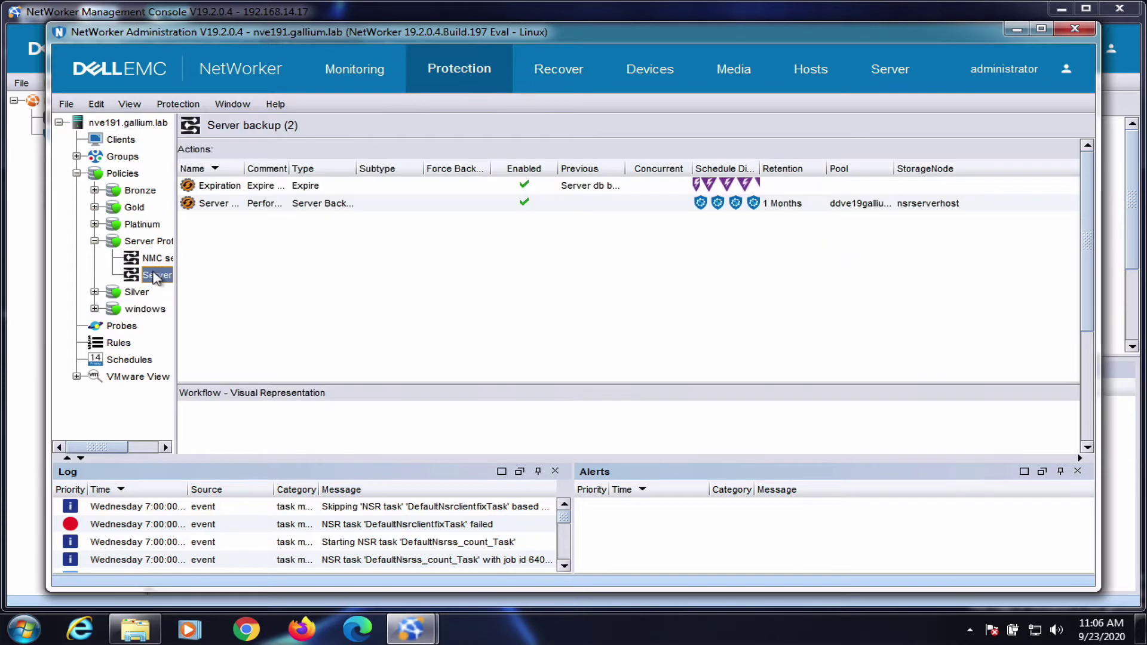
Step: Review the Server db backup action, keep destination pool ddve19galliumlab with bootstrap, and apply with Configure
right_click(246, 209)
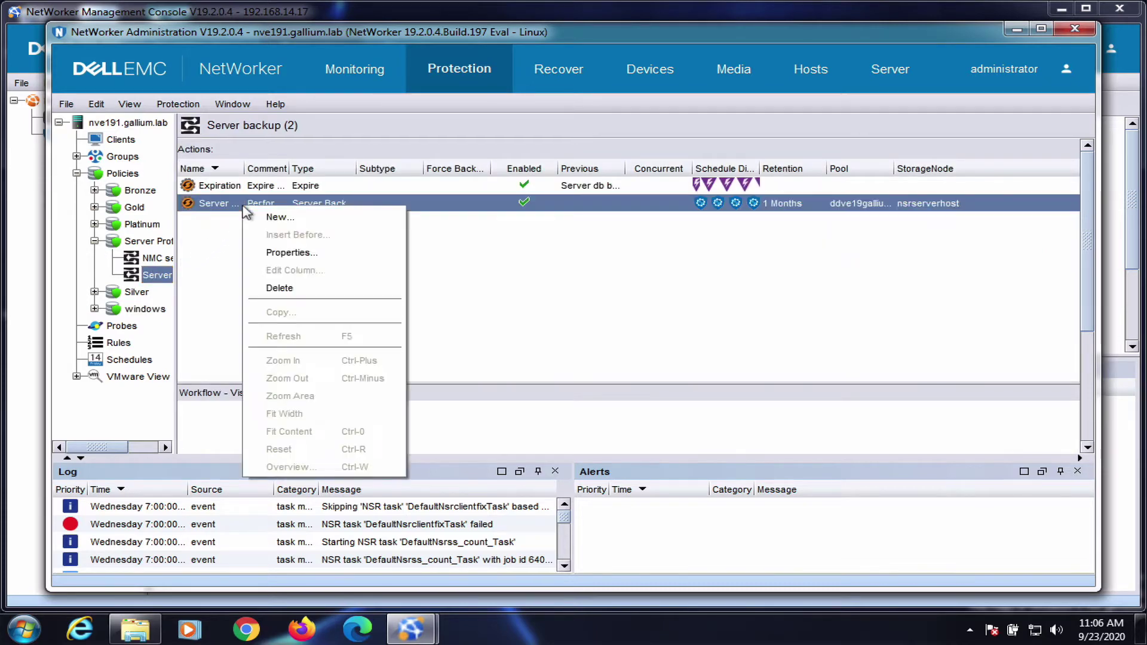
left_click(288, 252)
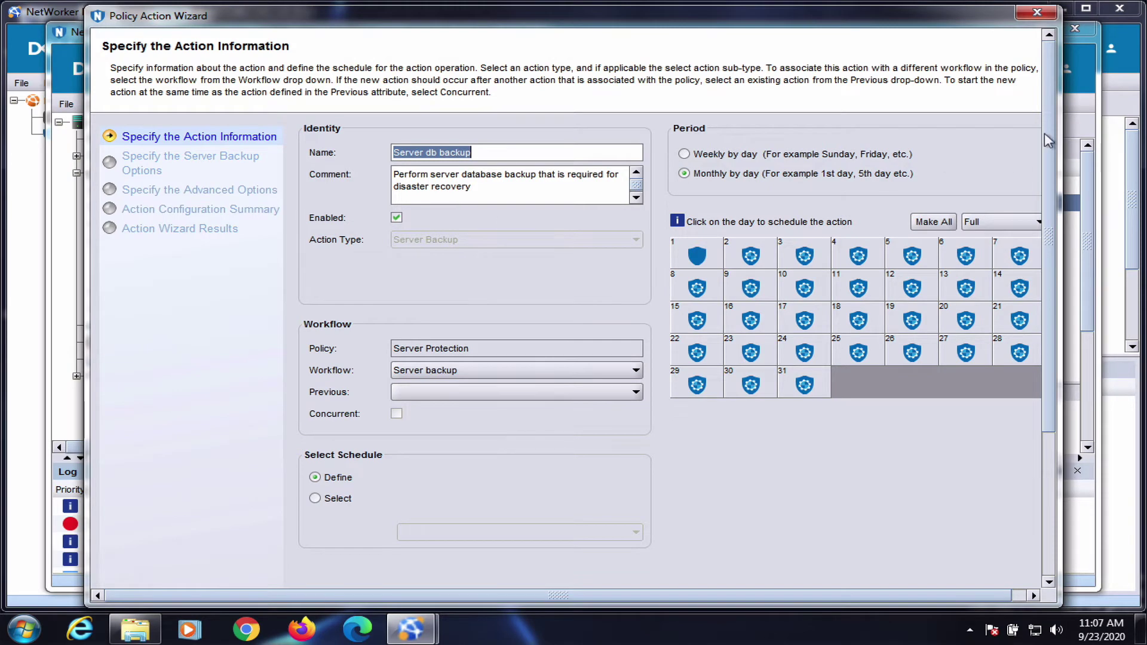
scroll(1047, 153, "down", 3)
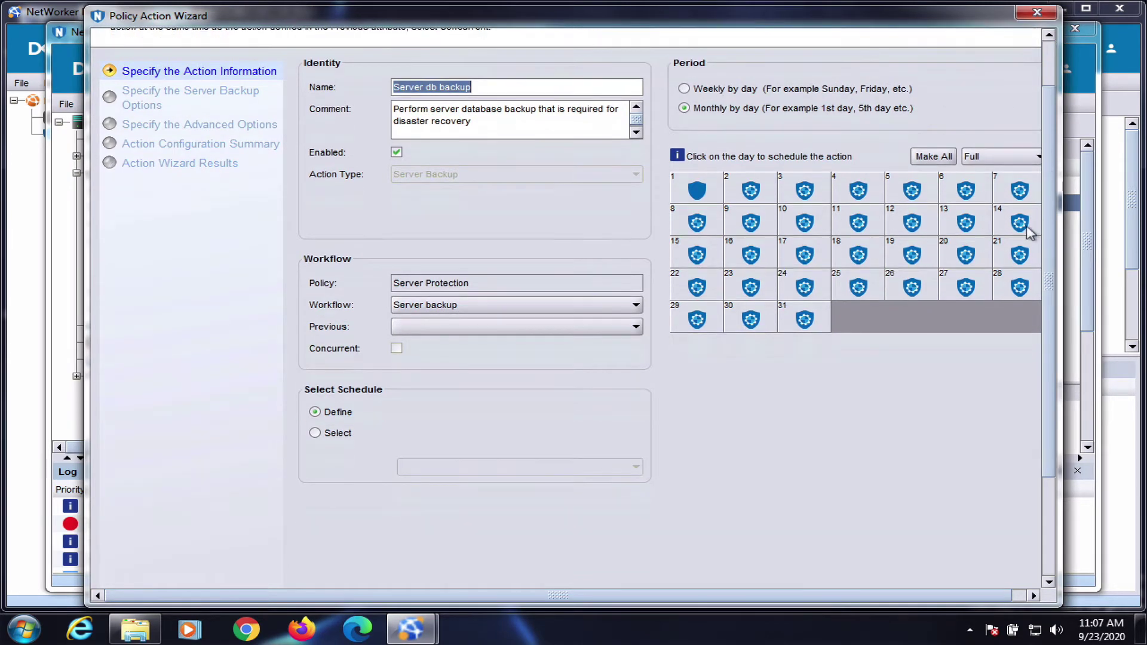
scroll(1029, 230, "down", 5)
left_click(983, 578)
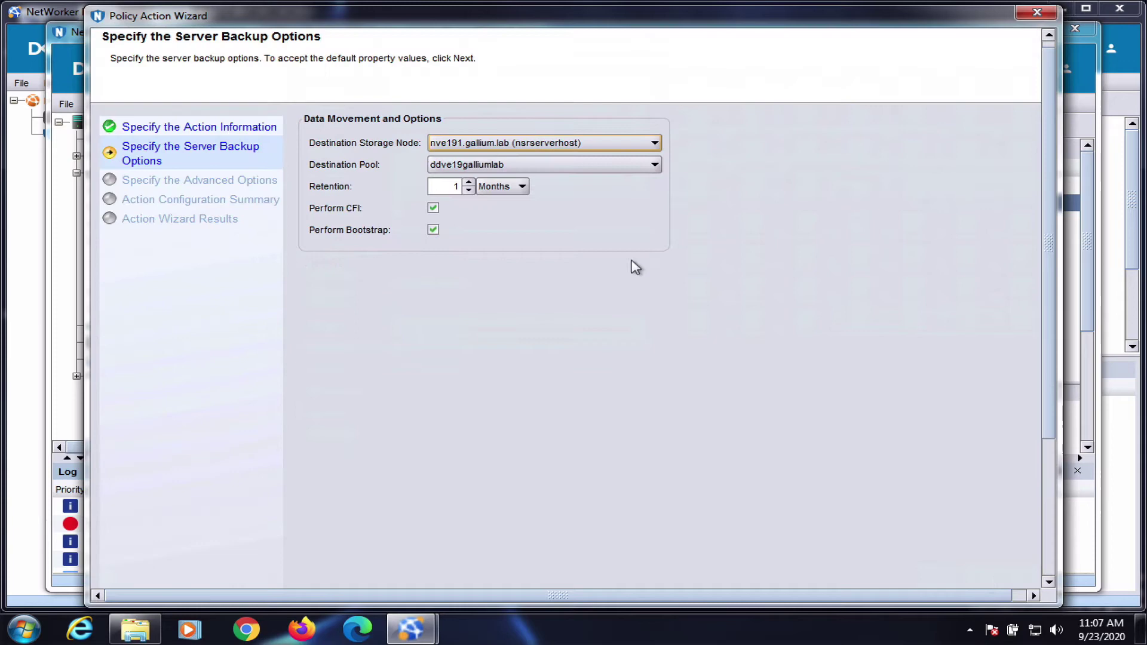
left_click(526, 167)
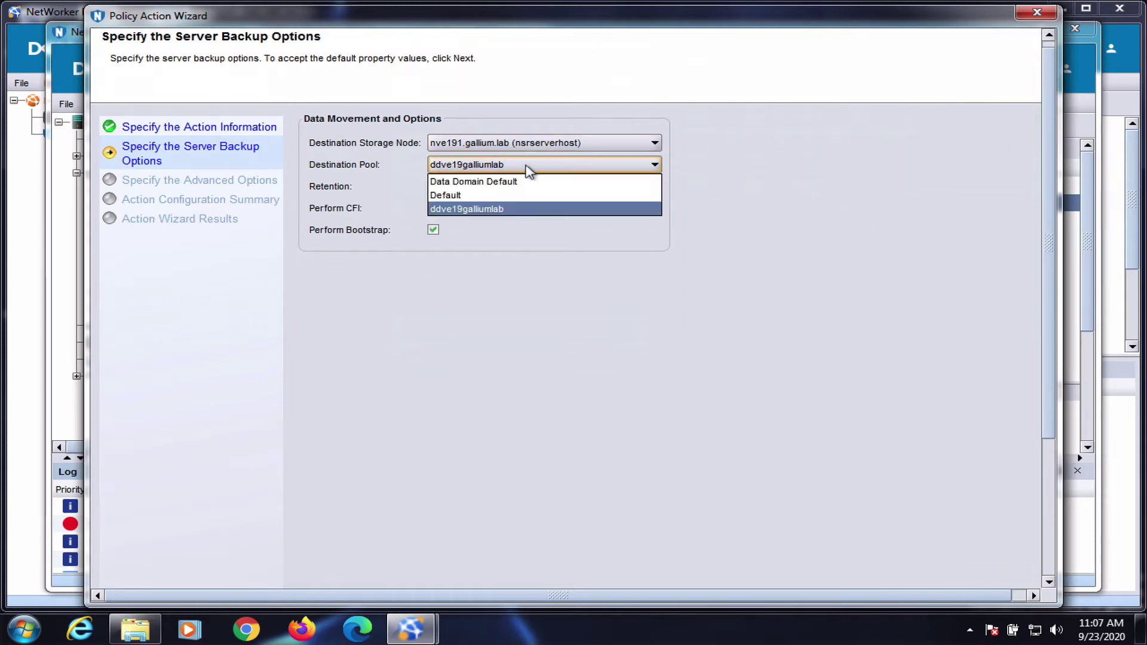
left_click(492, 210)
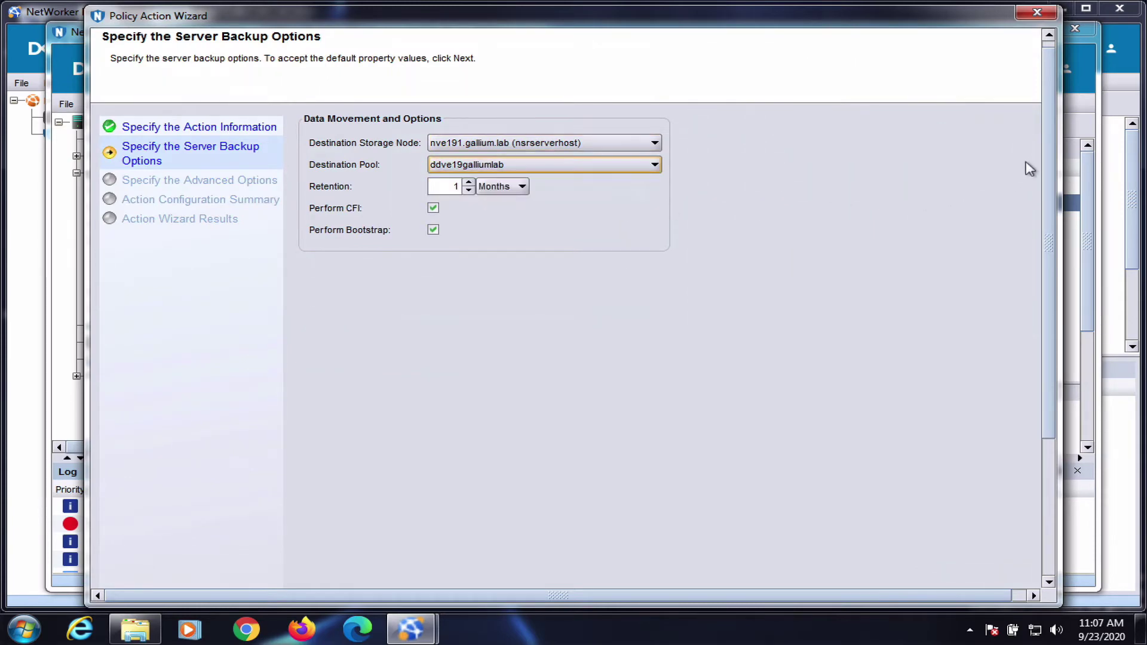
scroll(969, 457, "down", 3)
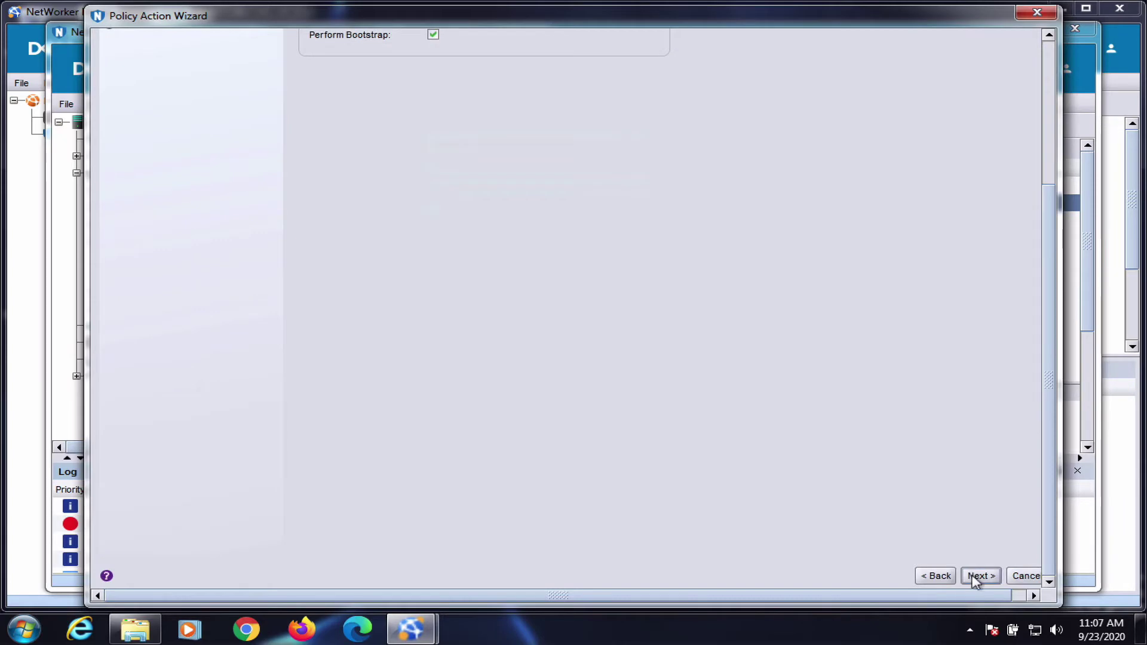
left_click(977, 576)
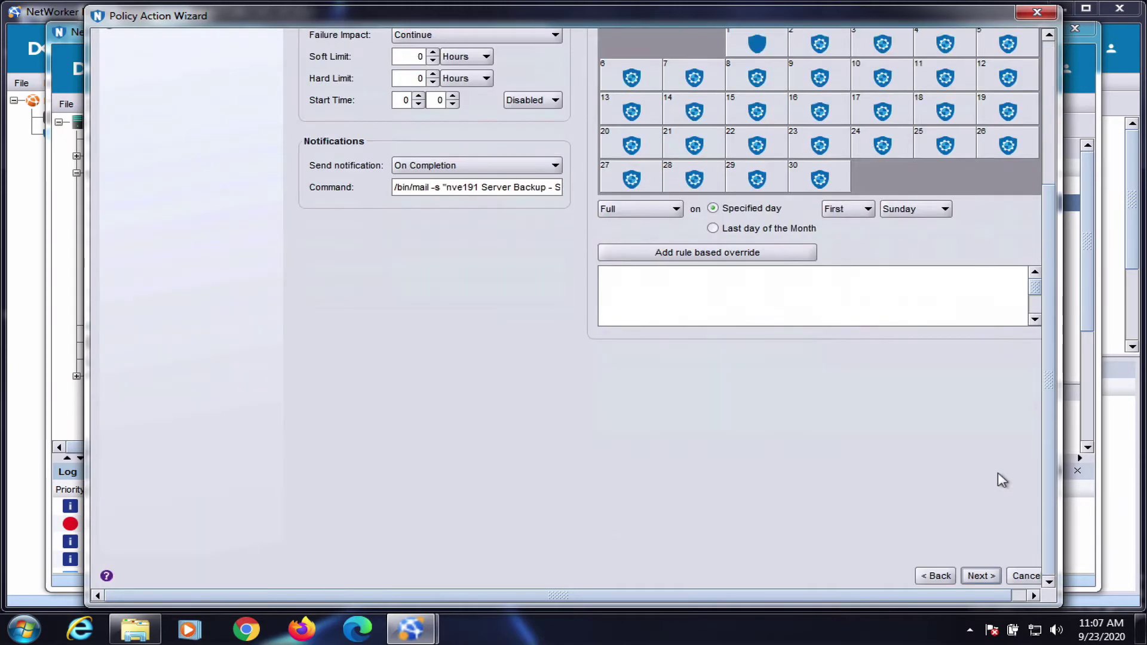
left_click(980, 576)
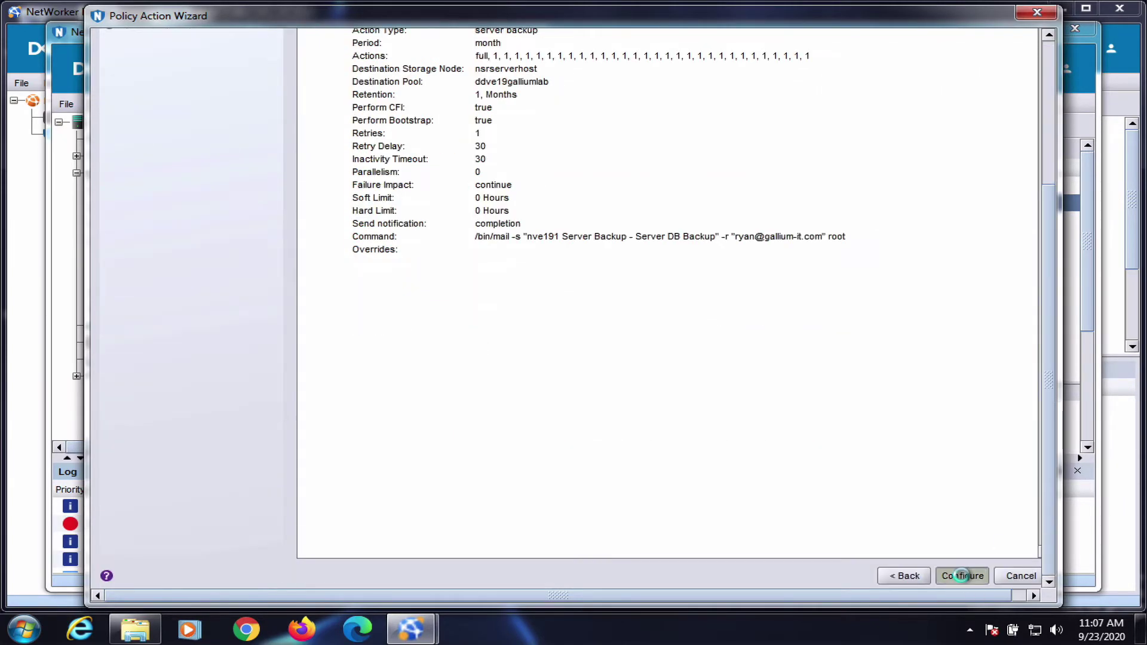
left_click(962, 575)
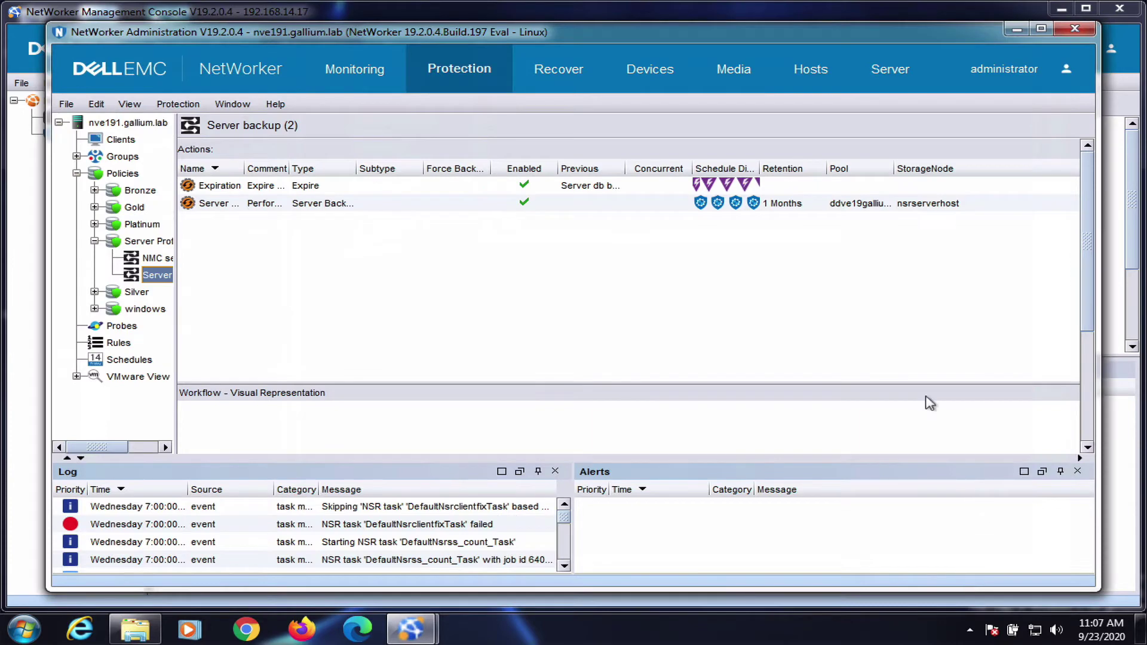
Step: List devices and widen the Name and Volume name columns to read ddve19.gallium.lab_backup and ddve19galliumlab.001
left_click(649, 67)
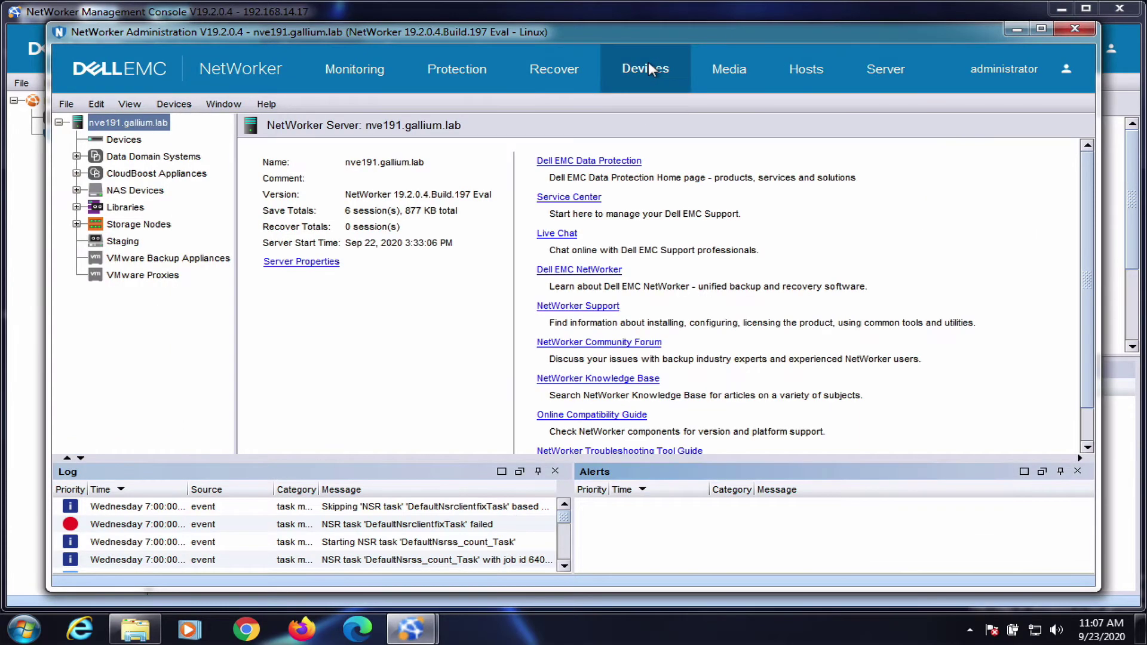
left_click(125, 141)
left_click_drag(325, 195, 455, 192)
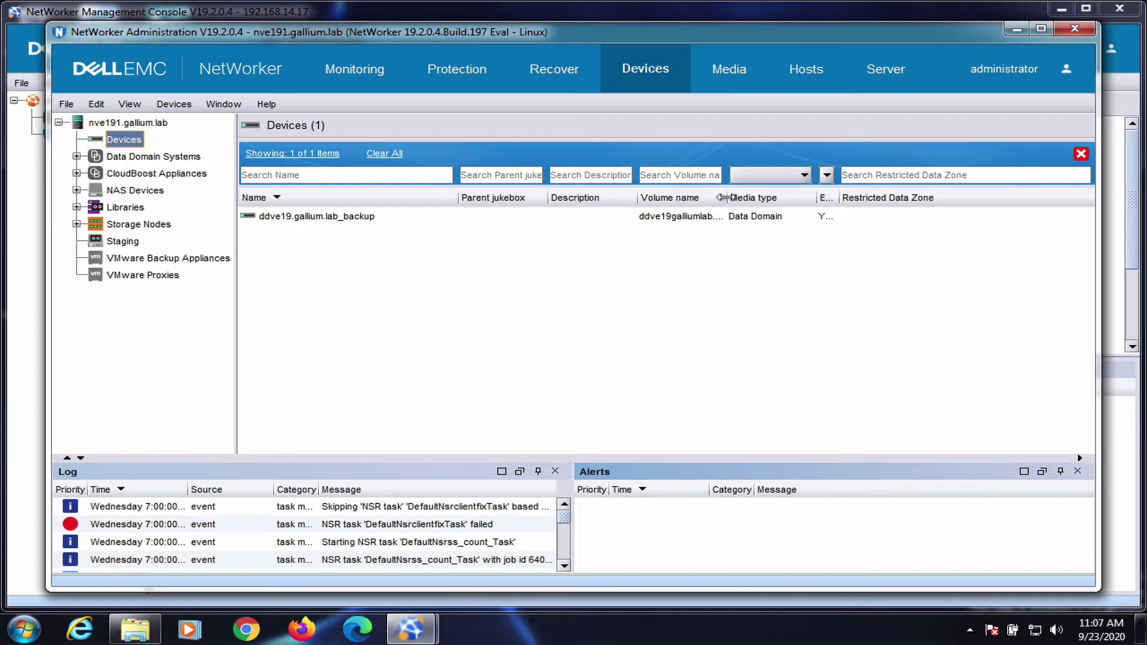
left_click_drag(725, 197, 805, 195)
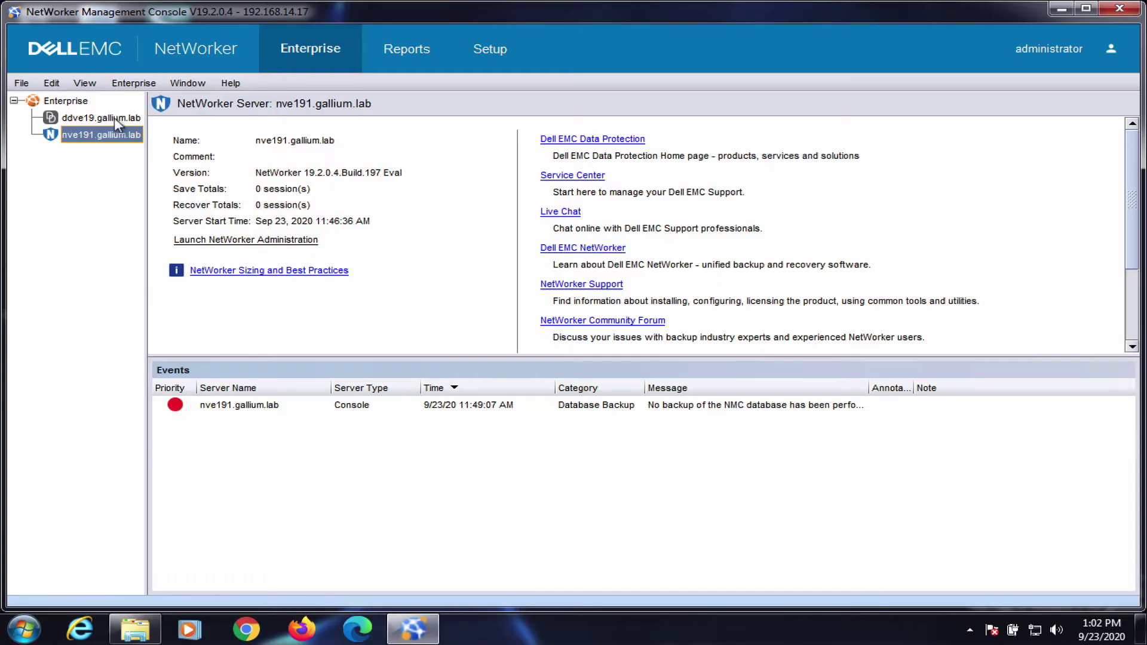
Step: Check the ddve19.gallium.lab and nve191.gallium.lab summaries, then relaunch NetWorker Administration for nve191
left_click(113, 117)
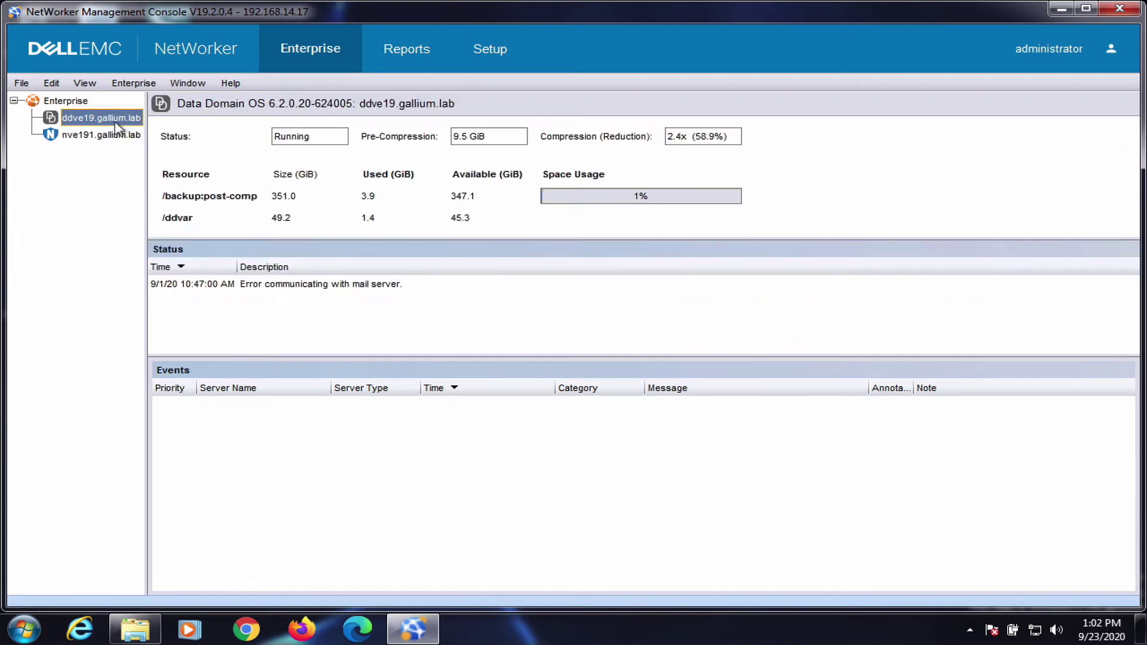
left_click(118, 135)
left_click(212, 240)
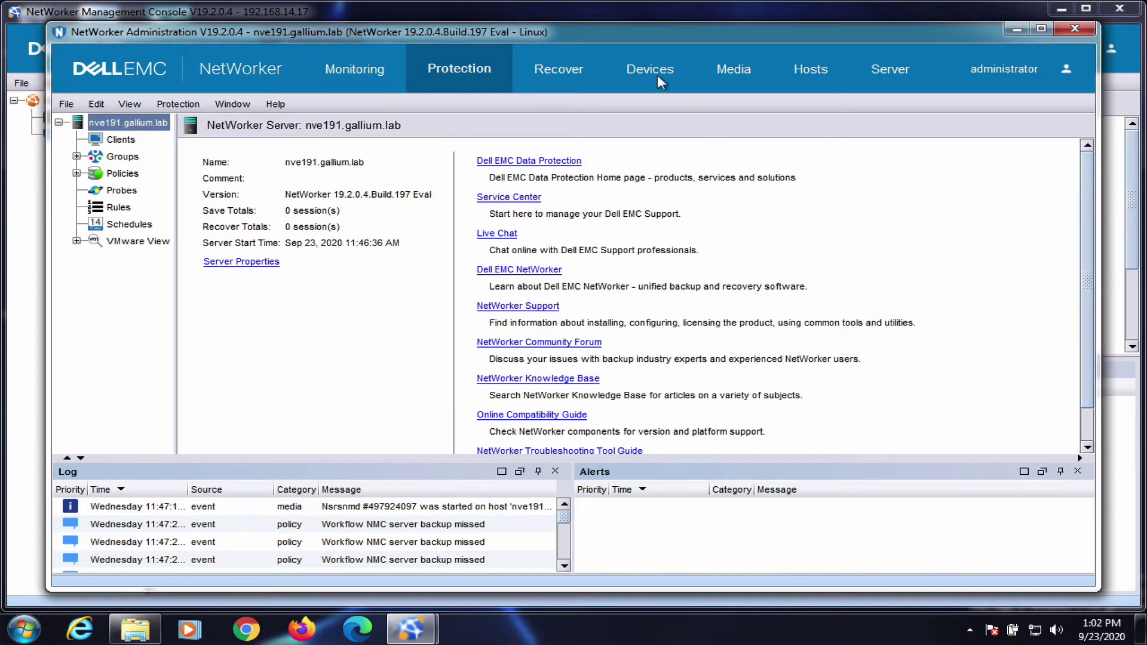
Step: List the backup devices and widen the Name column to read ddve19.gallium.lab_backup
left_click(657, 74)
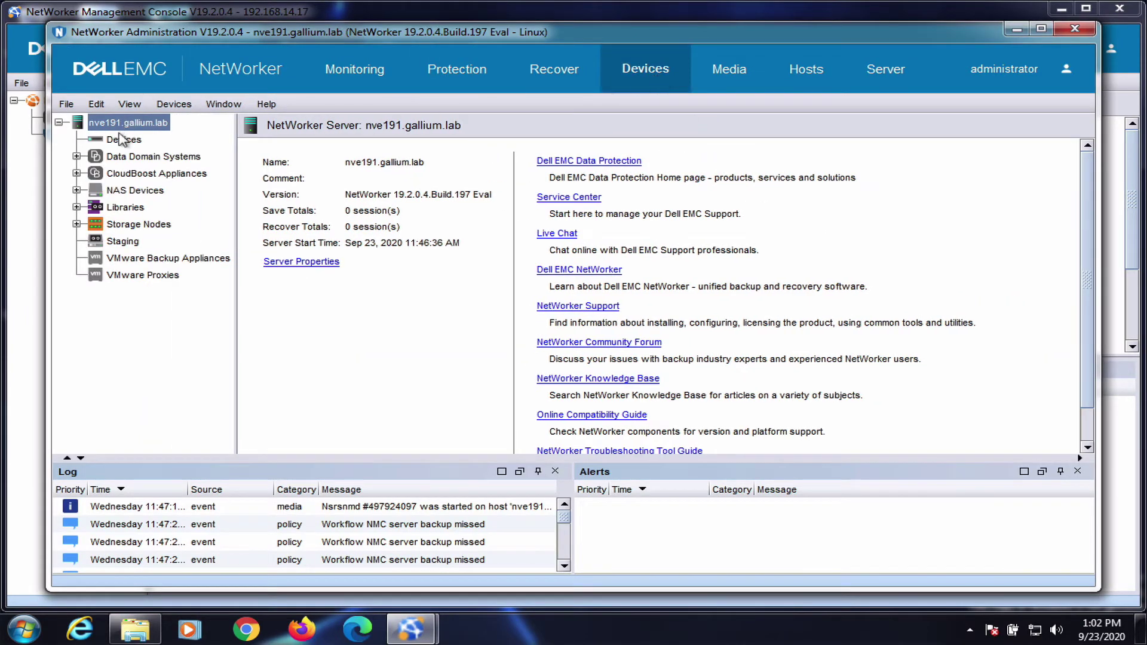
left_click(123, 140)
left_click_drag(329, 197, 409, 197)
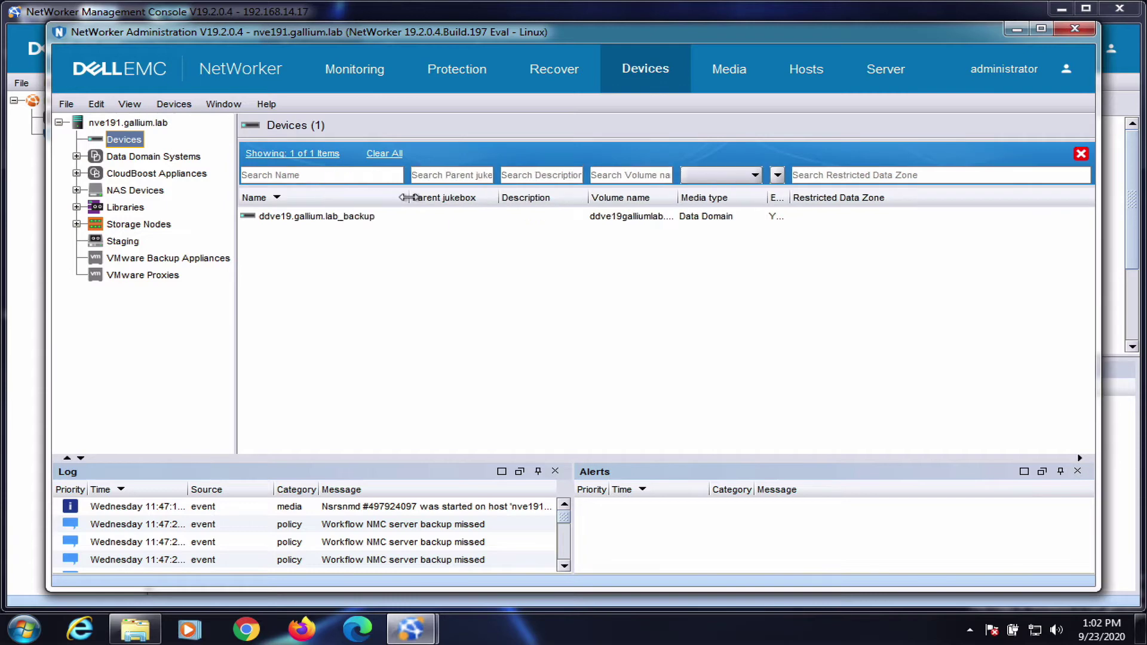
Step: Return to Protection and expand Policies > Server Protection to show the Server backup workflow's actions
left_click(469, 70)
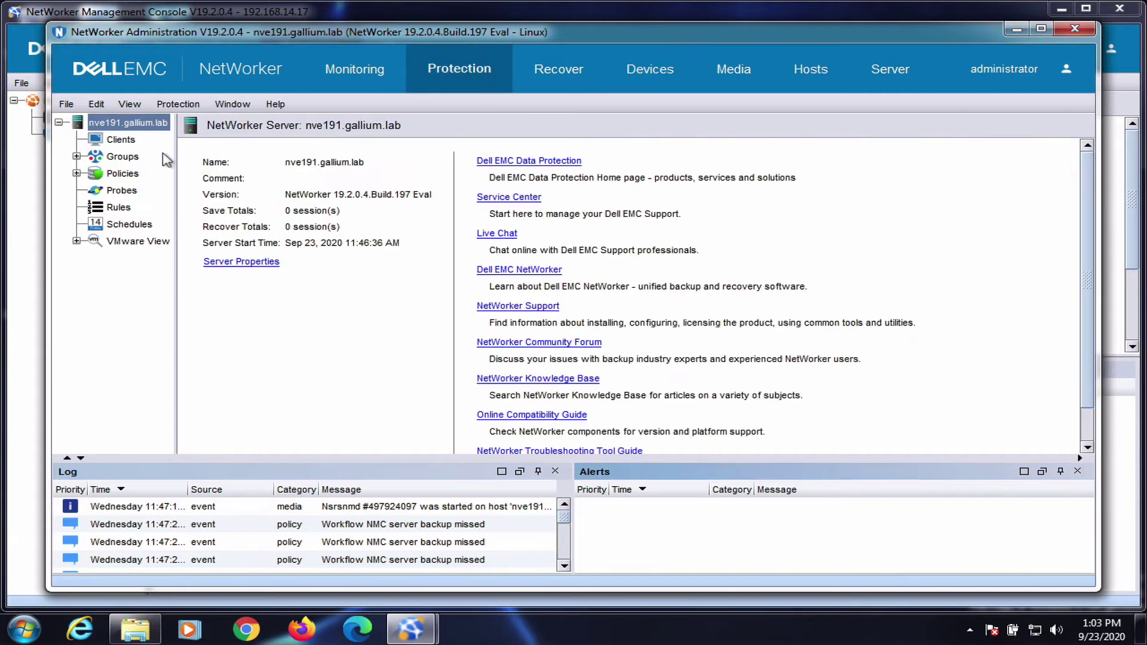
left_click(77, 173)
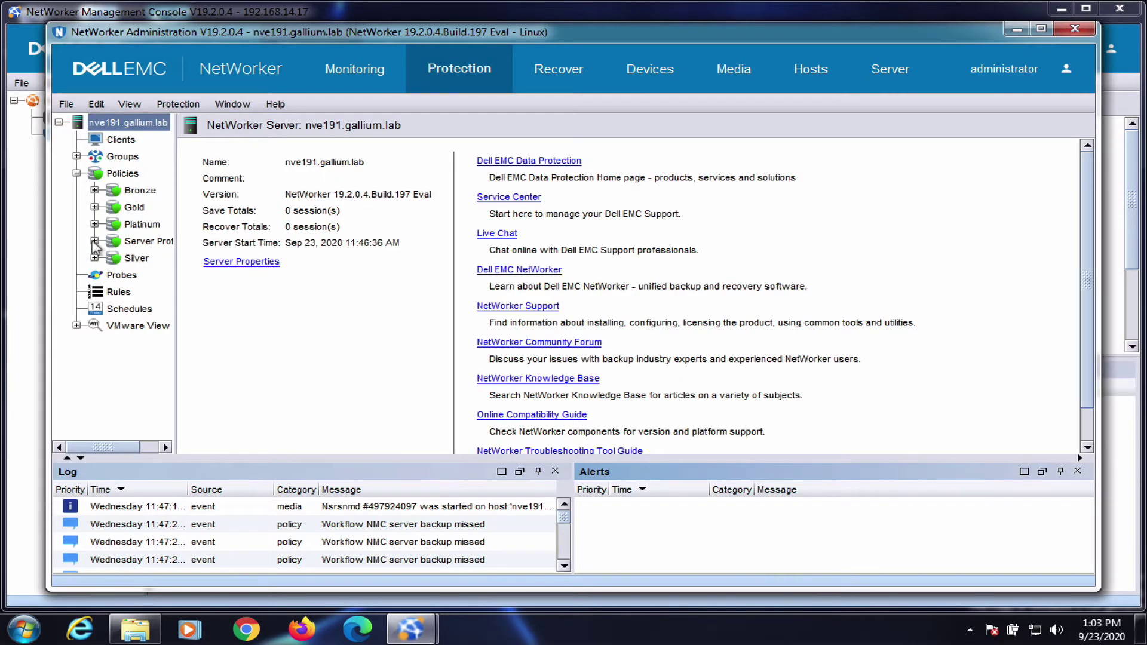
left_click(93, 242)
left_click(157, 275)
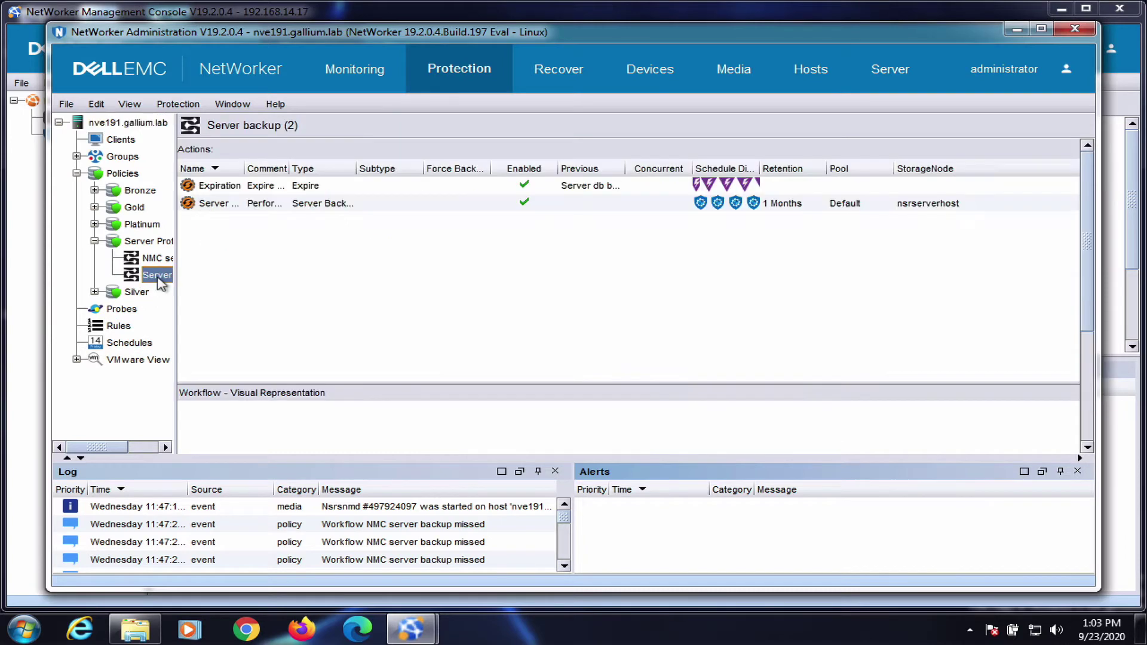
Step: Open the Server db backup action's properties, view the server backup options, and close without saving
right_click(236, 206)
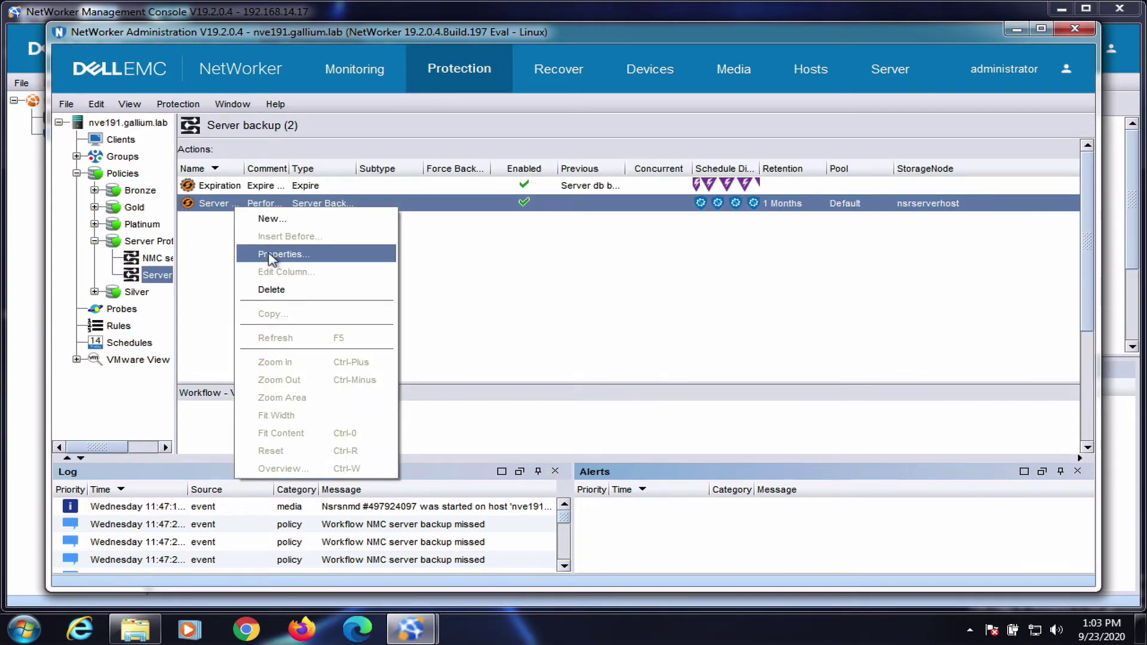
left_click(270, 255)
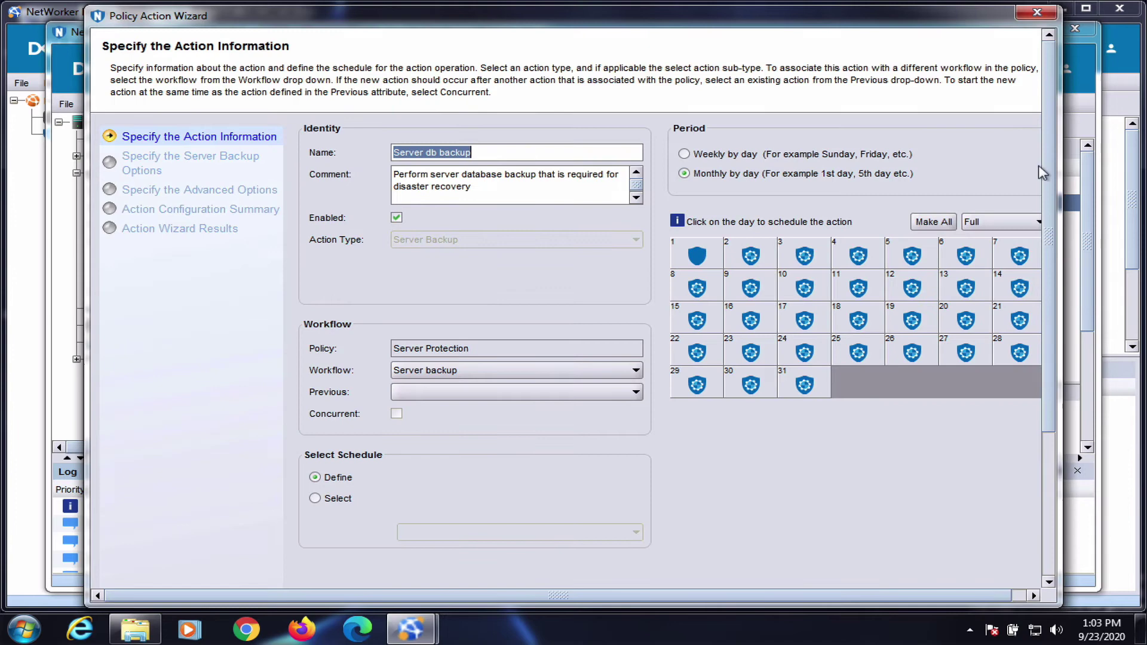
scroll(1054, 272, "down", 5)
left_click(980, 574)
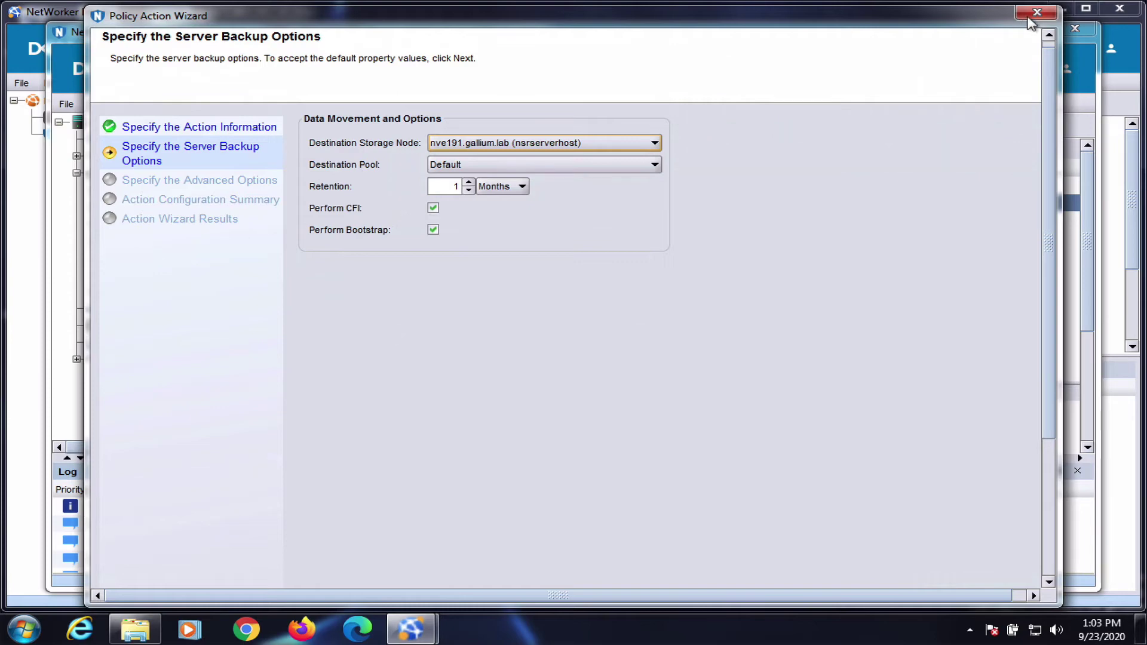
left_click(1032, 22)
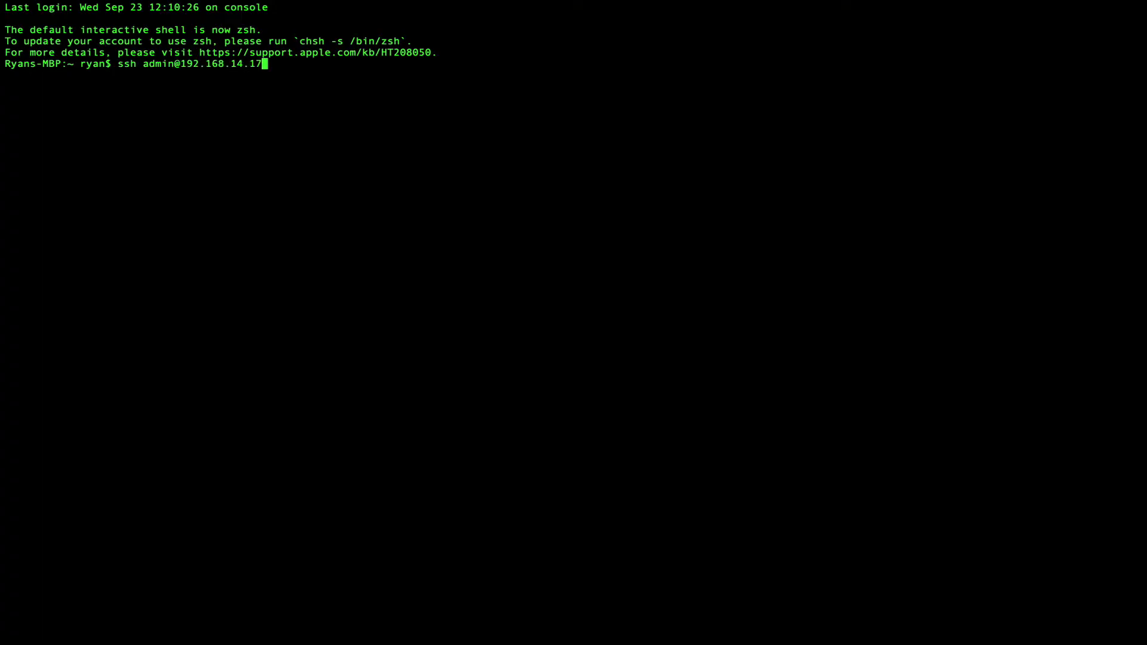
Step: SSH into nve191, become root with sudo su, and run scanner -B ddve19.gallium.lab_backup
key("Return")
key("Return")
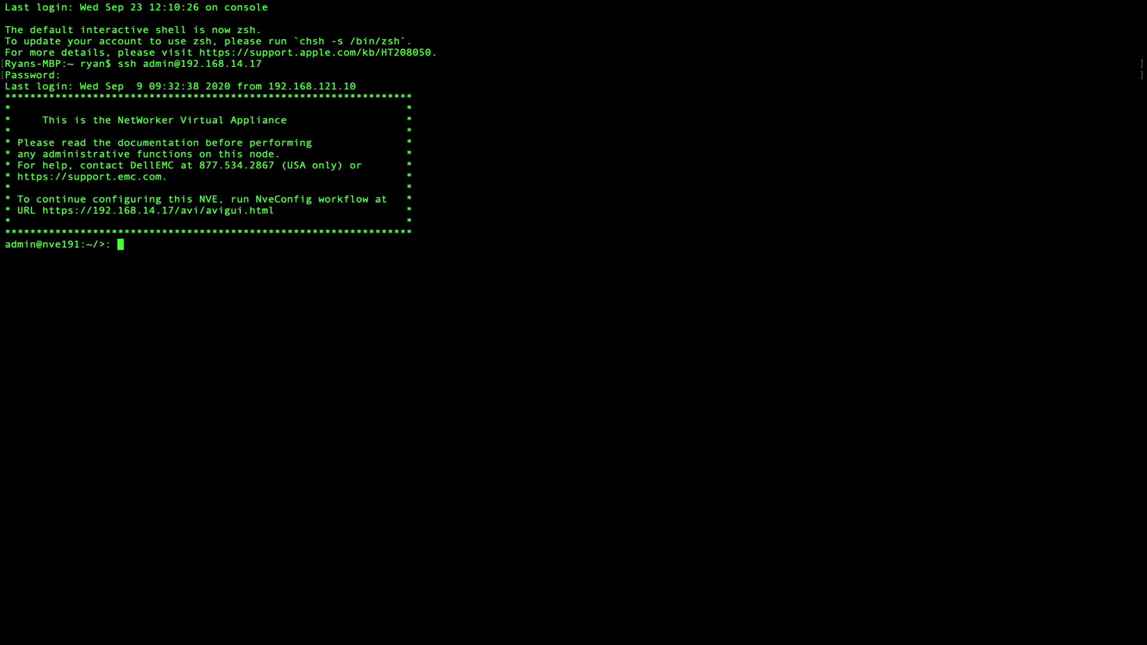
type("sudo su")
key("Return")
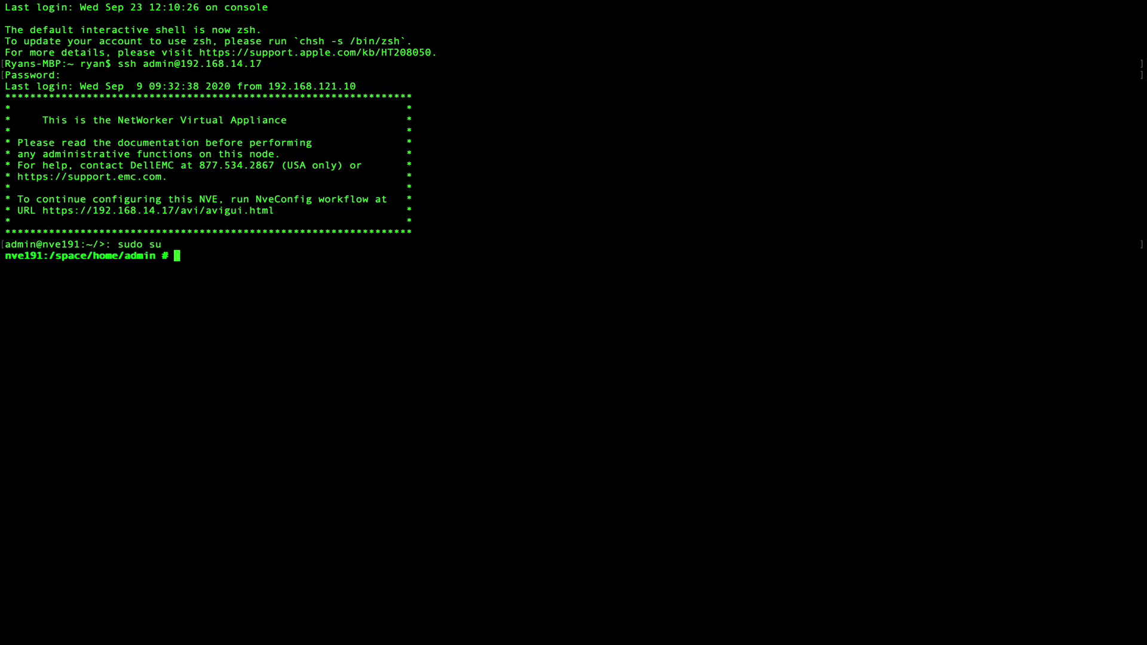
type("scanner -B ddve19")
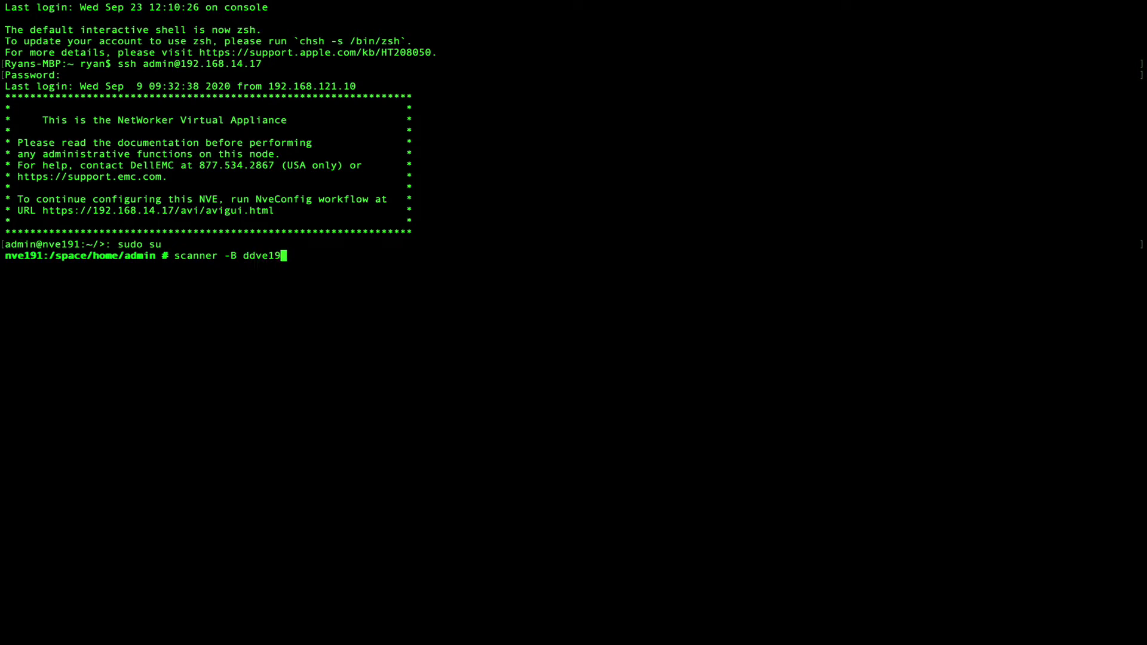
type(".gallium.lab_backup")
key("Return")
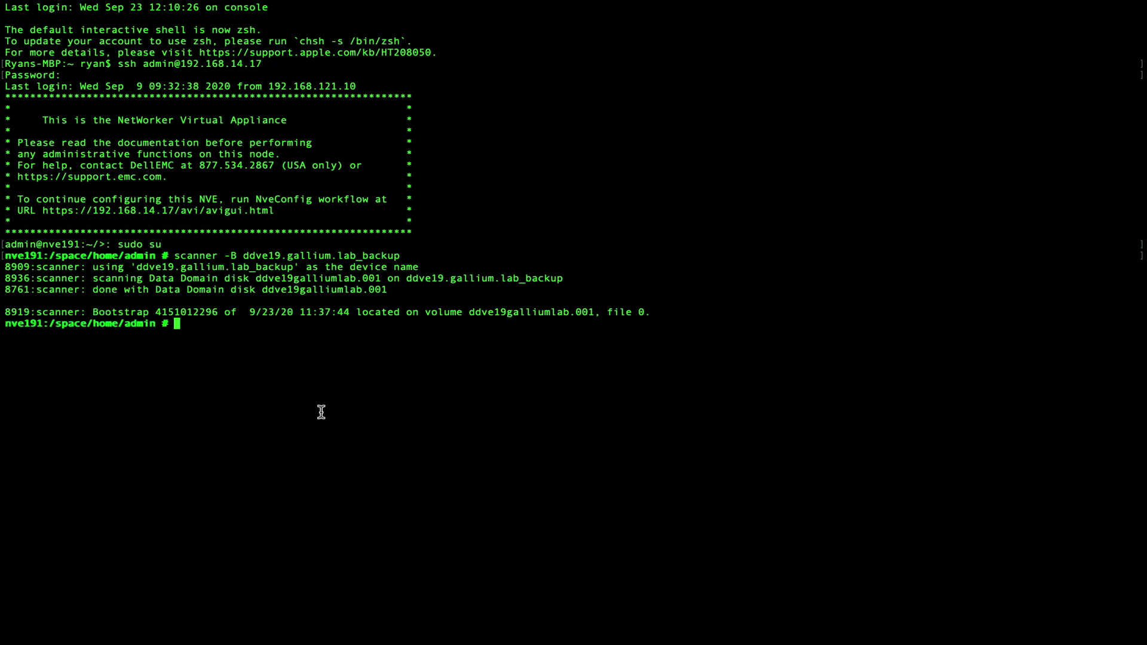
type("scanner -m -S")
double_click(211, 311)
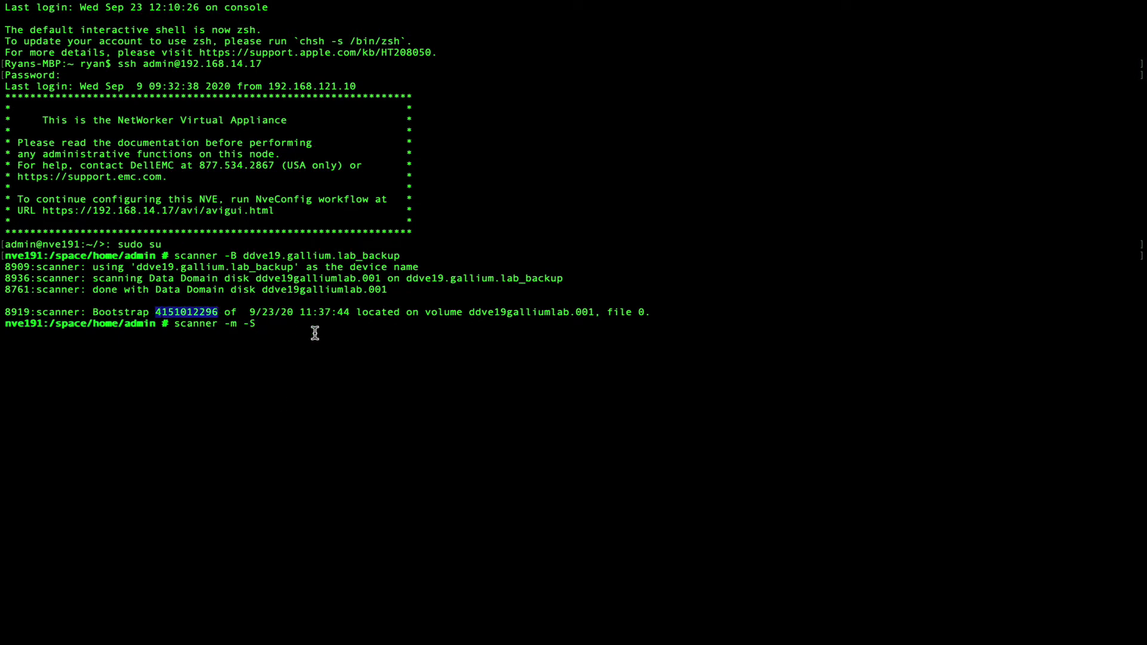
key("super+v")
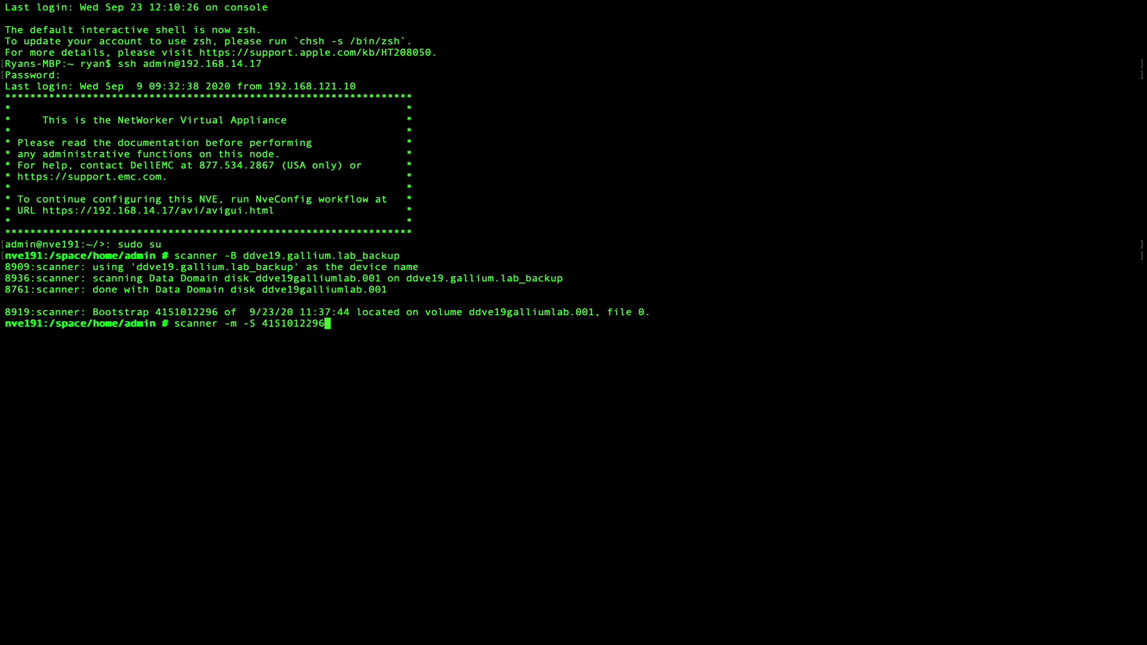
left_click_drag(405, 278, 581, 279)
left_click(540, 328)
type("ddve19.gallium.lab_backup")
key("Return")
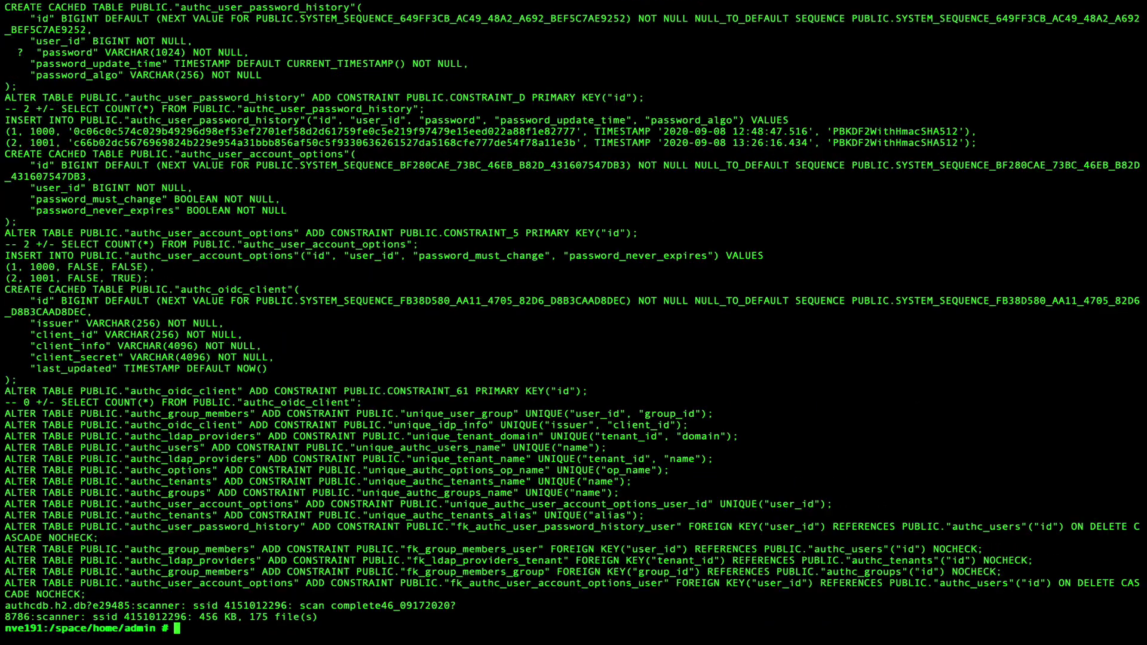
left_click_drag(91, 617, 345, 617)
left_click(344, 617)
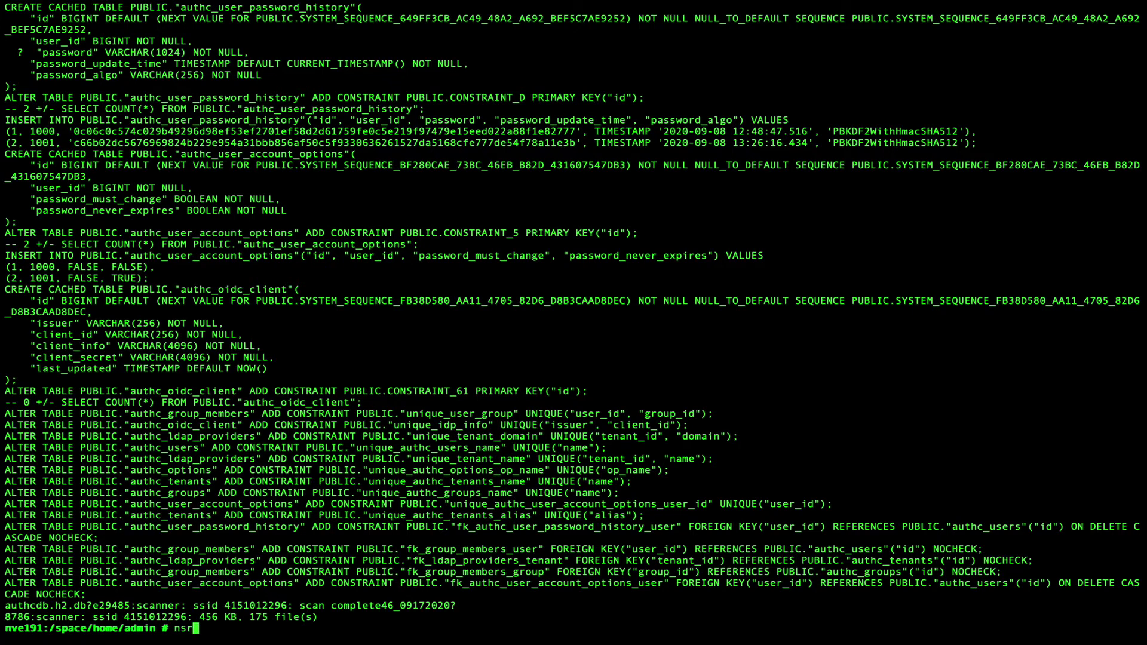
type("dr")
key("Return")
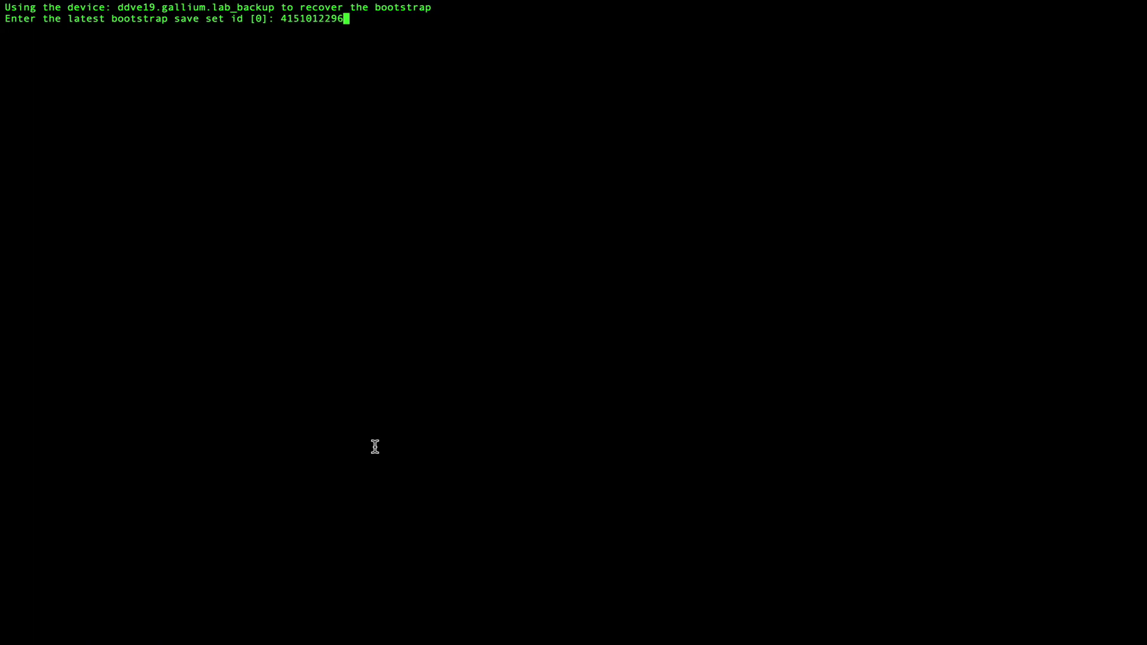
key("Return")
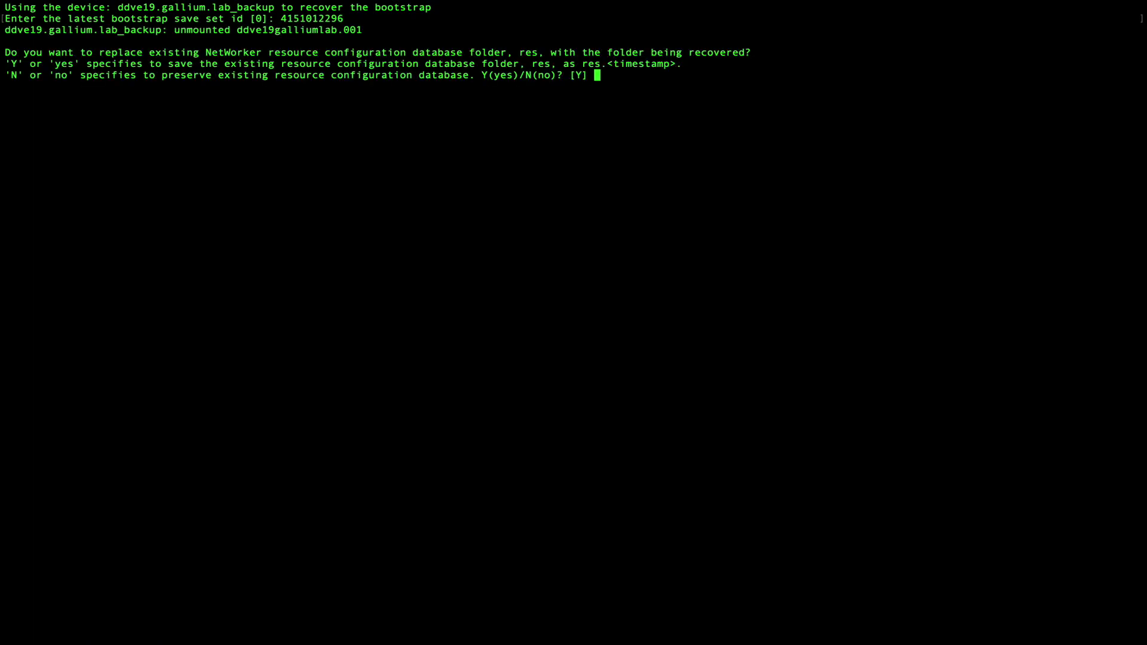
Step: Answer Y to replace the res folder and the authentication database, then continue
type("Y")
key("Return")
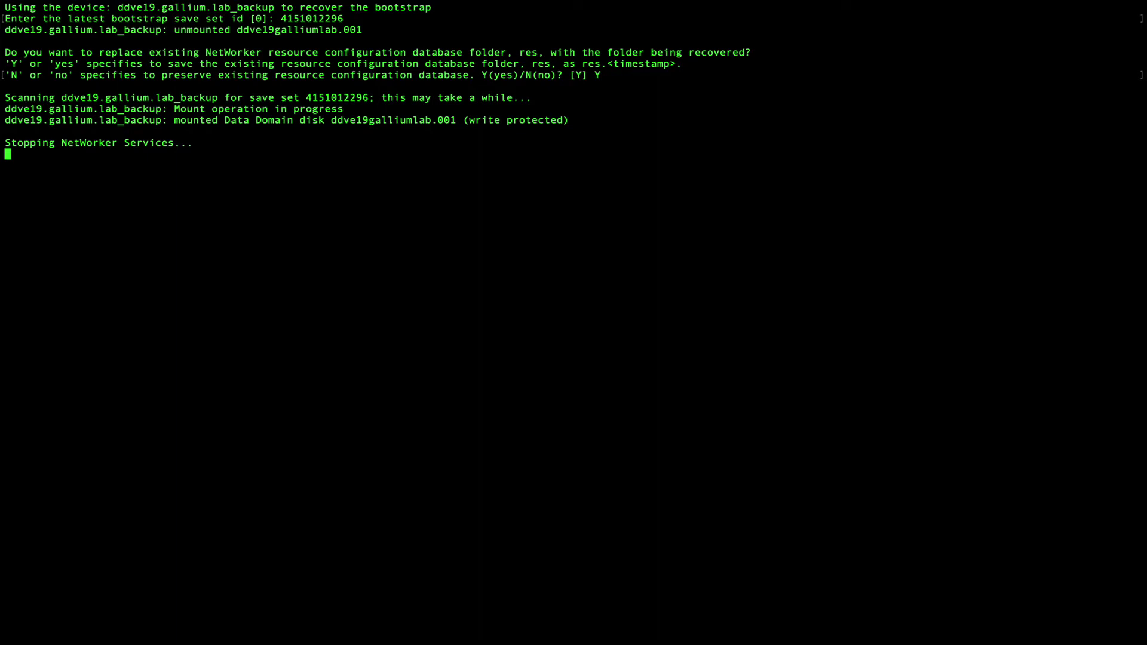
type("Y")
key("Return")
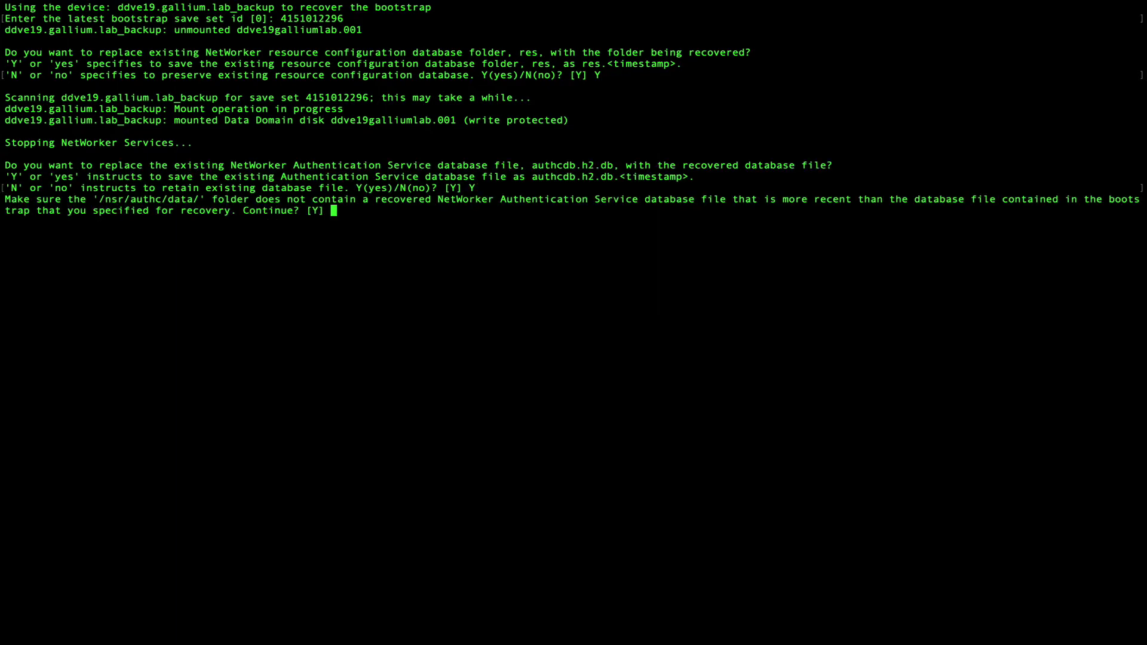
type("Y")
key("Return")
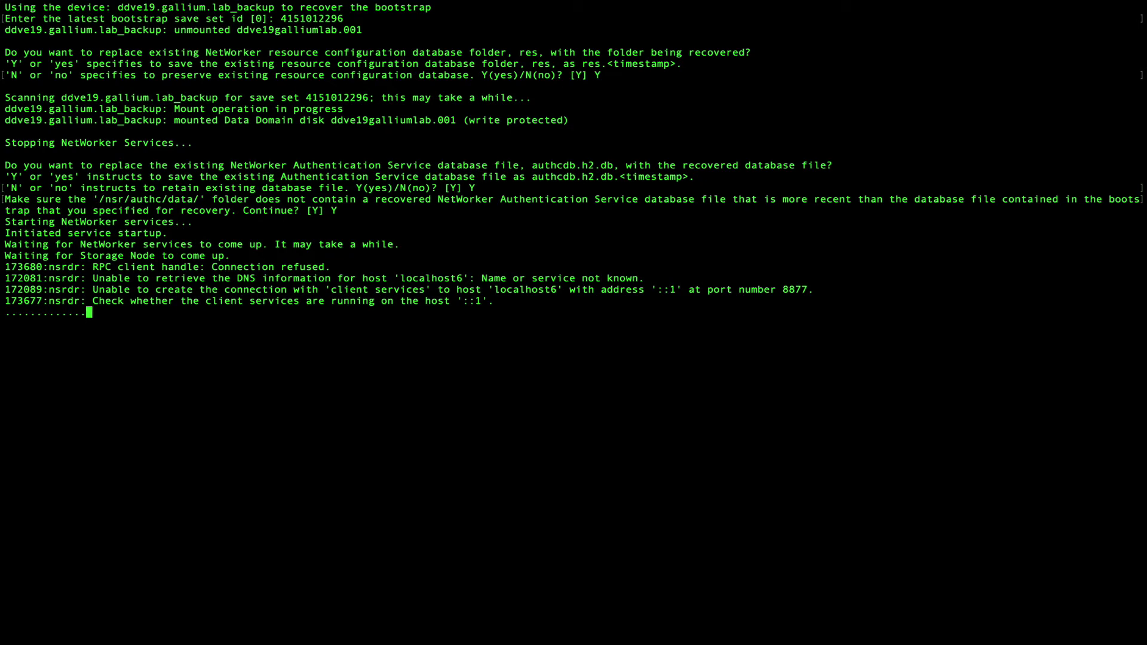
Step: Recover the client file indexes for all three clients
key("Return")
type("Y")
key("Return")
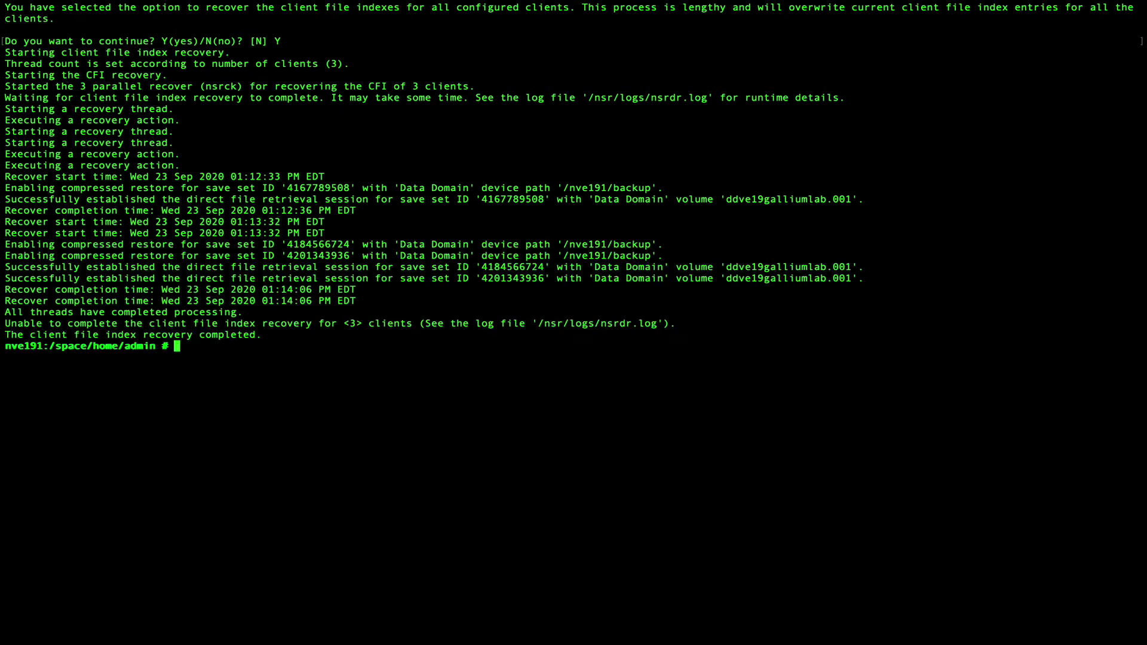
Step: List every save set in the media database with mminfo -av
key("Return")
key("Return")
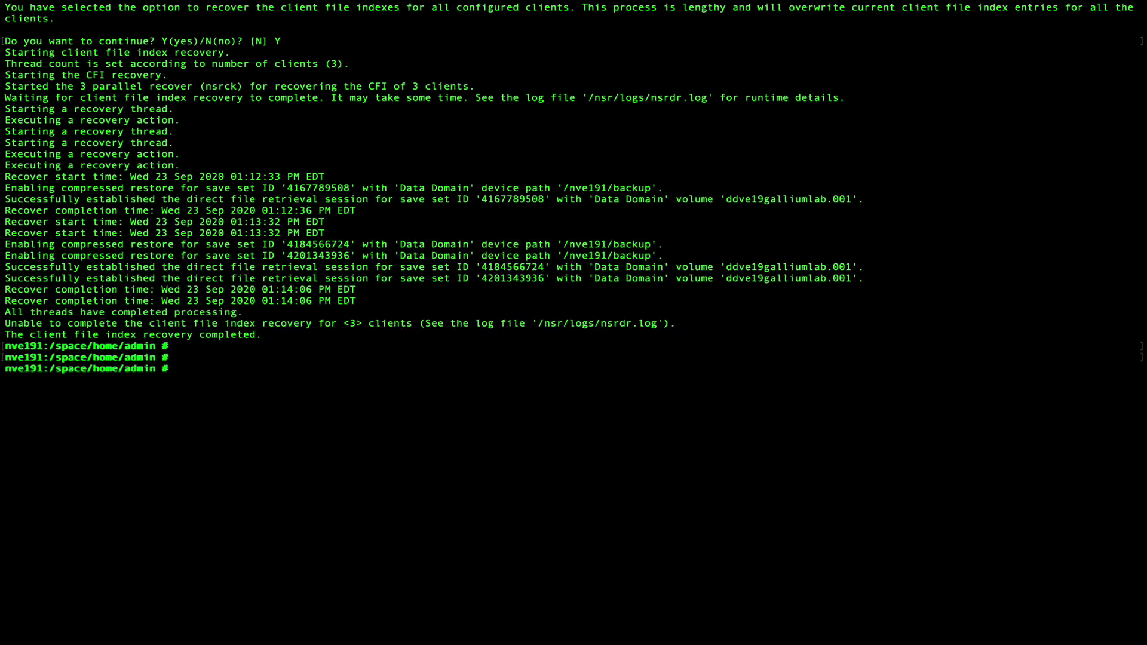
type("mminfo -av")
key("Return")
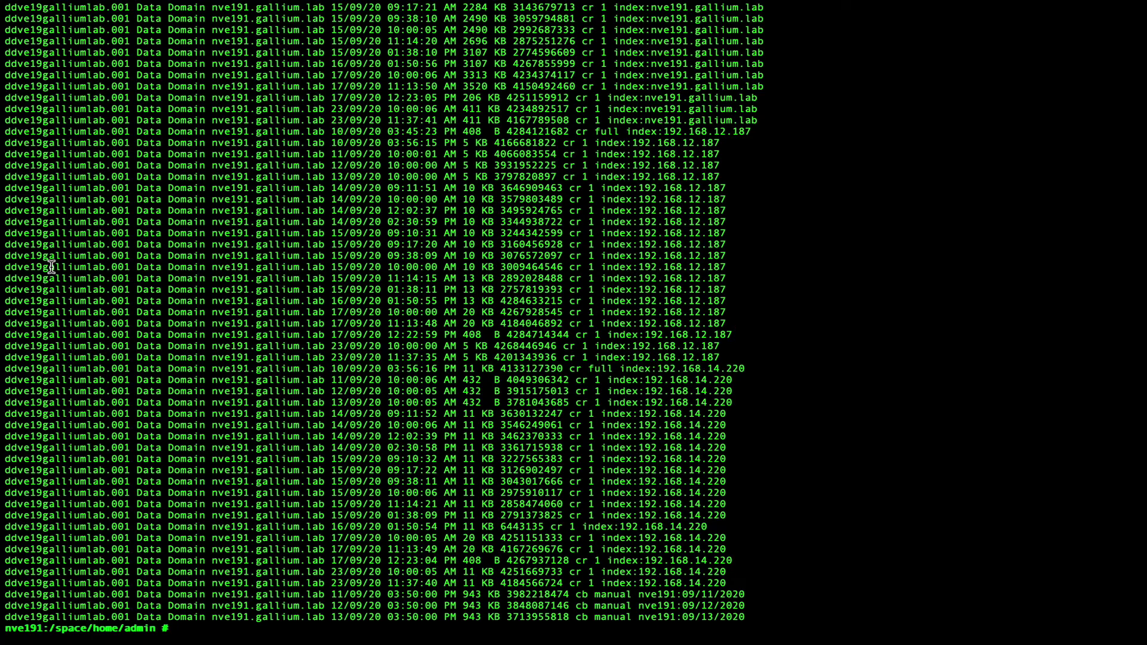
Step: Review the restored save sets, then list the bootstrap backups with mminfo -B
scroll(52, 267, "up", 10)
scroll(51, 267, "up", 10)
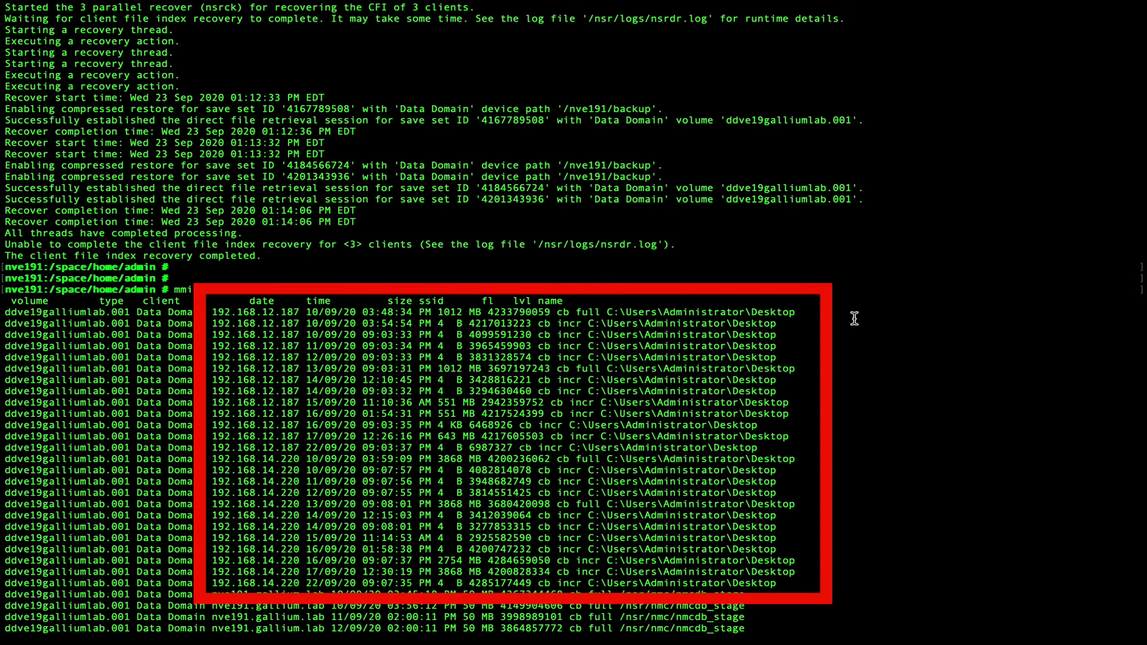
scroll(558, 402, "down", 15)
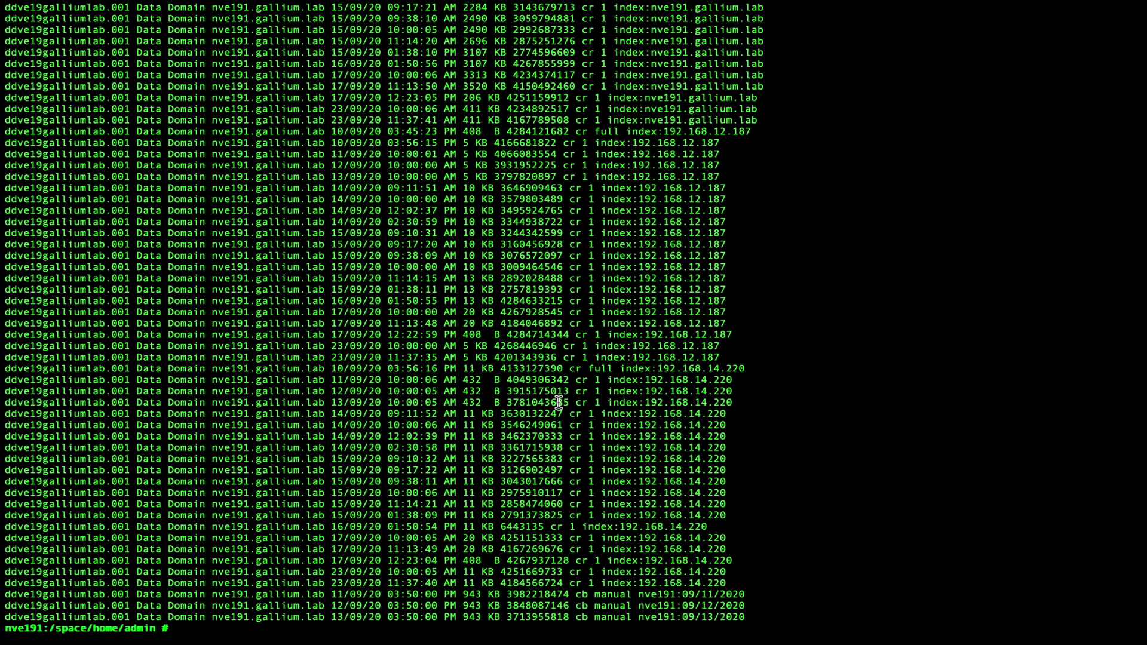
type("mminfo -B")
key("Return")
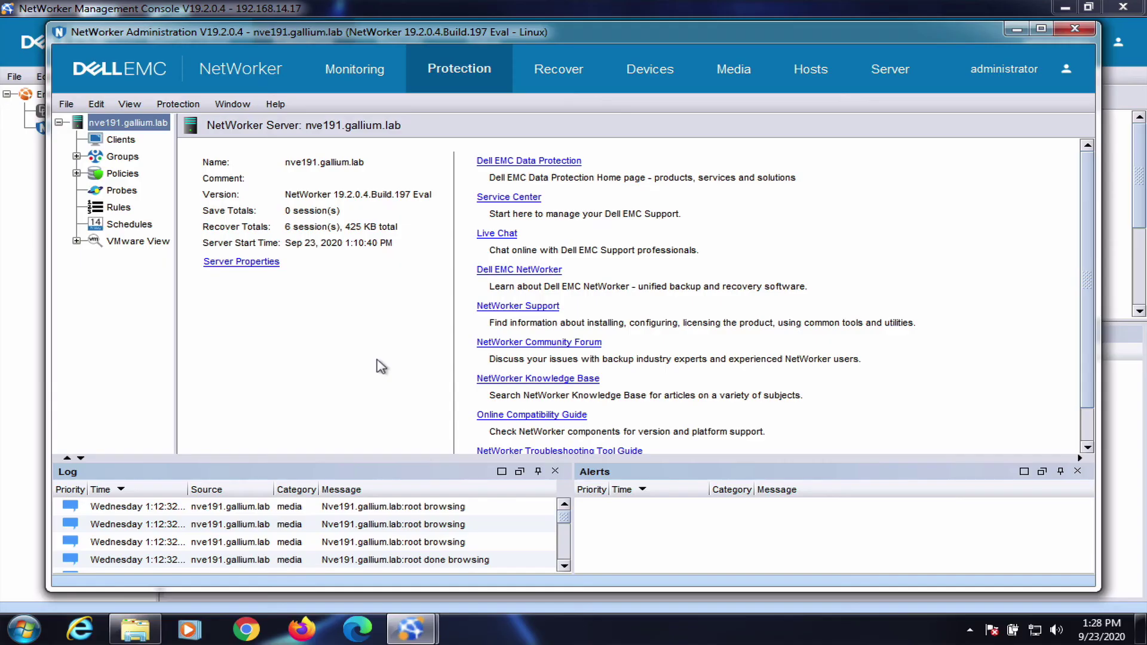
Step: Browse the restored policies and select the Server workflow under Server Protection
left_click(77, 173)
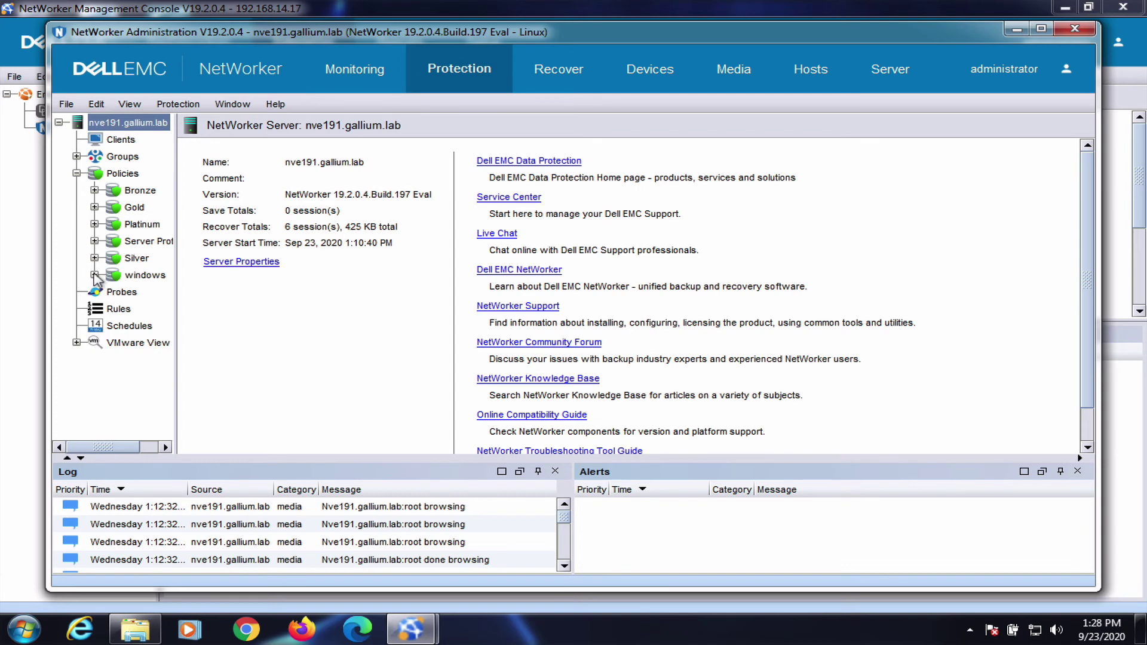
left_click(95, 275)
left_click(94, 241)
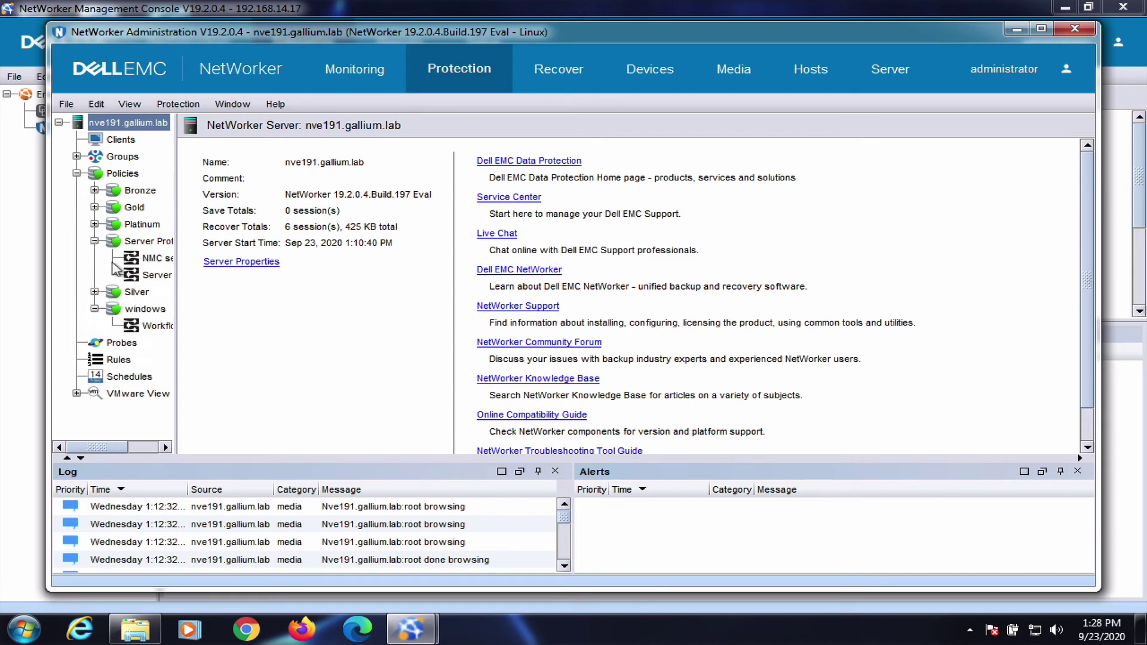
left_click(154, 276)
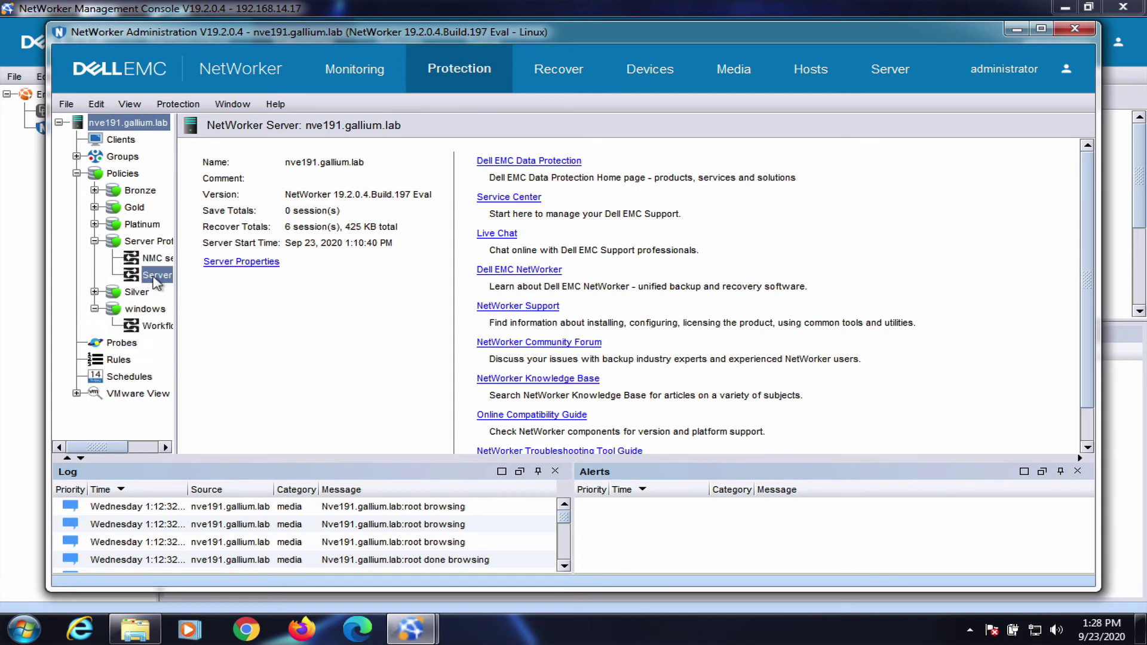
Step: Open the Server db backup action's properties and go to its Server Backup Options page
right_click(156, 277)
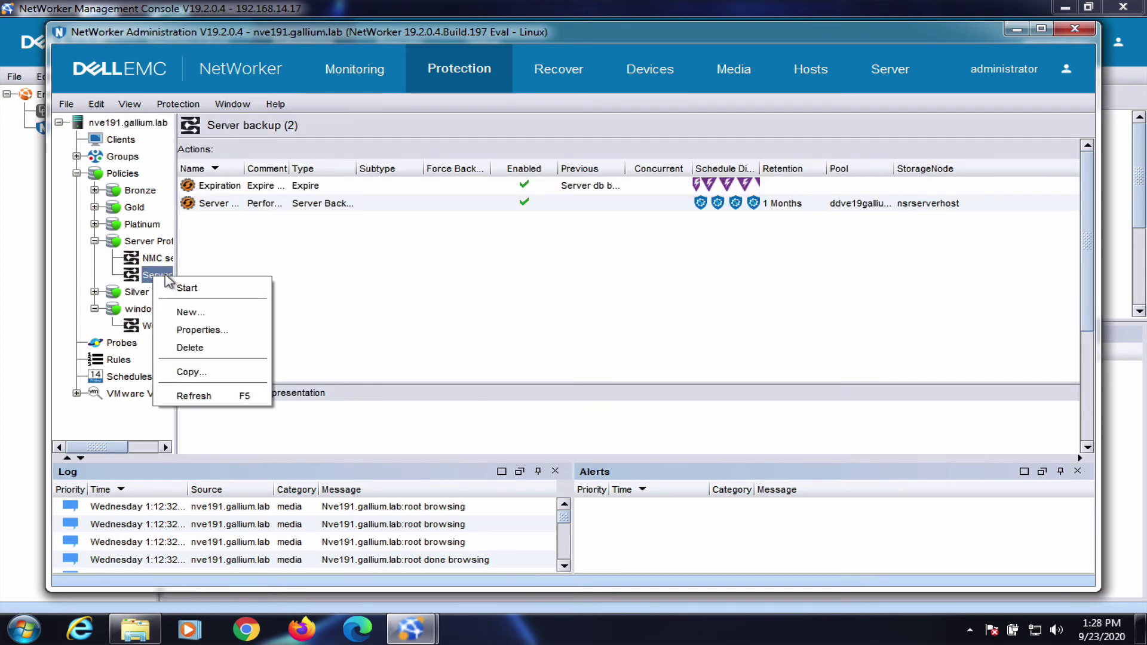
left_click(238, 205)
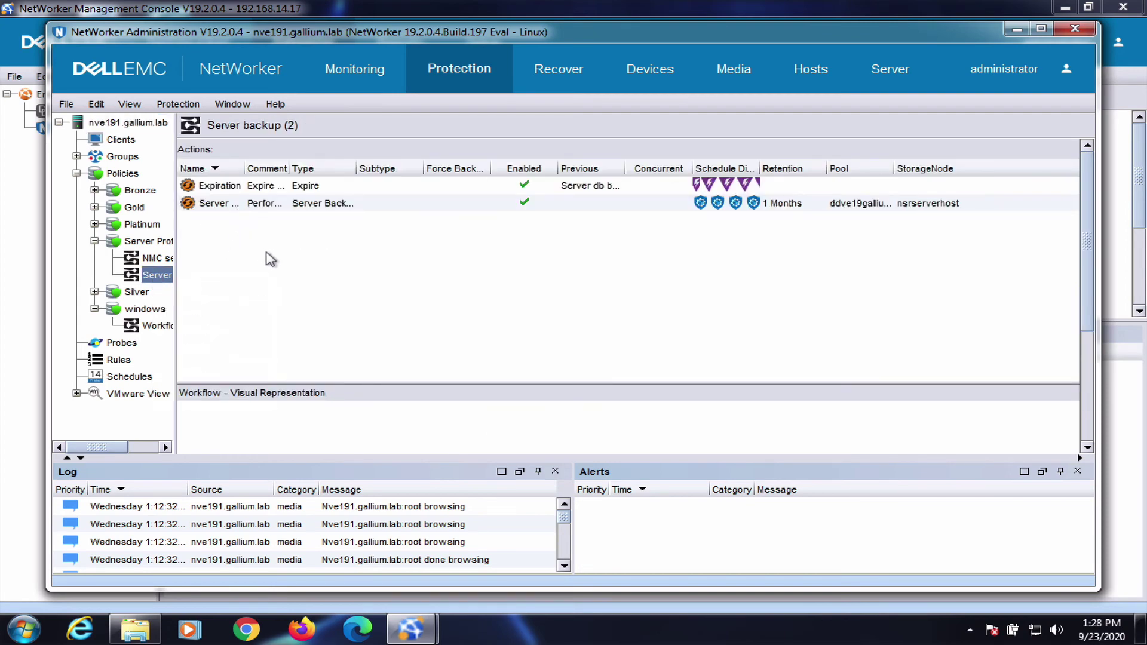
right_click(239, 206)
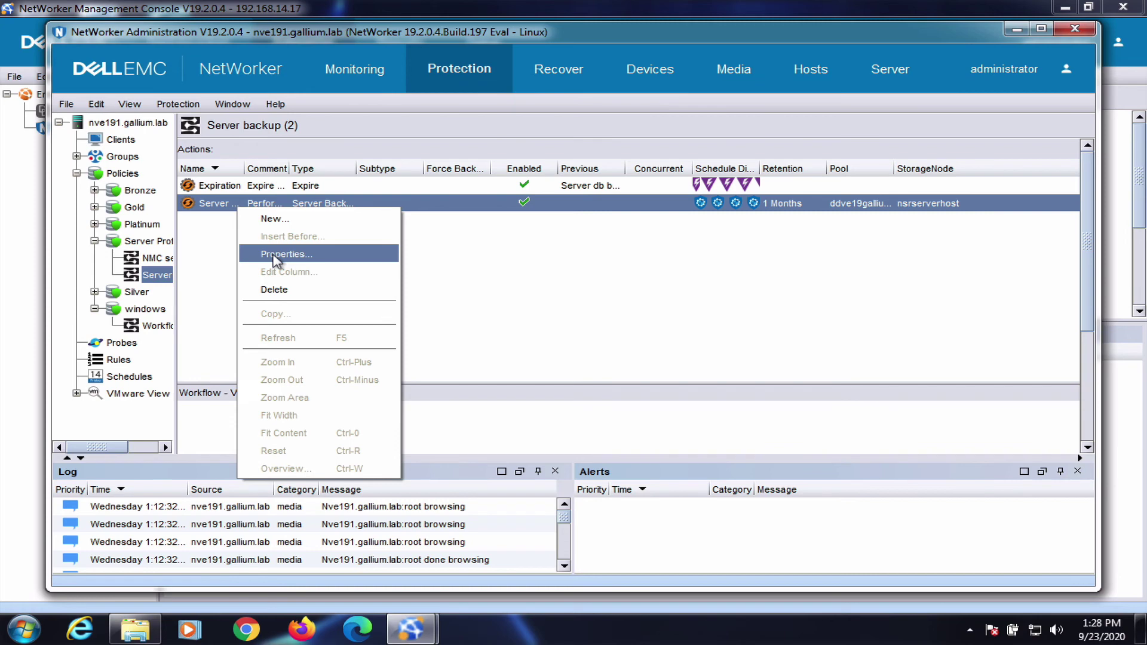
left_click(276, 255)
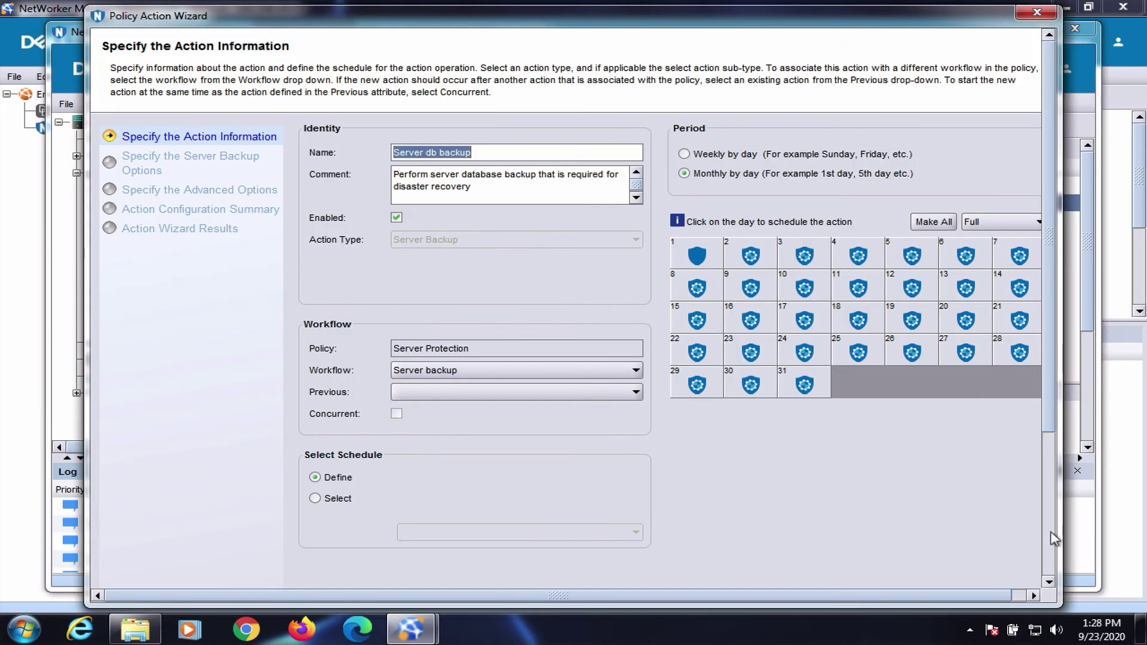
left_click(1050, 533)
left_click(975, 573)
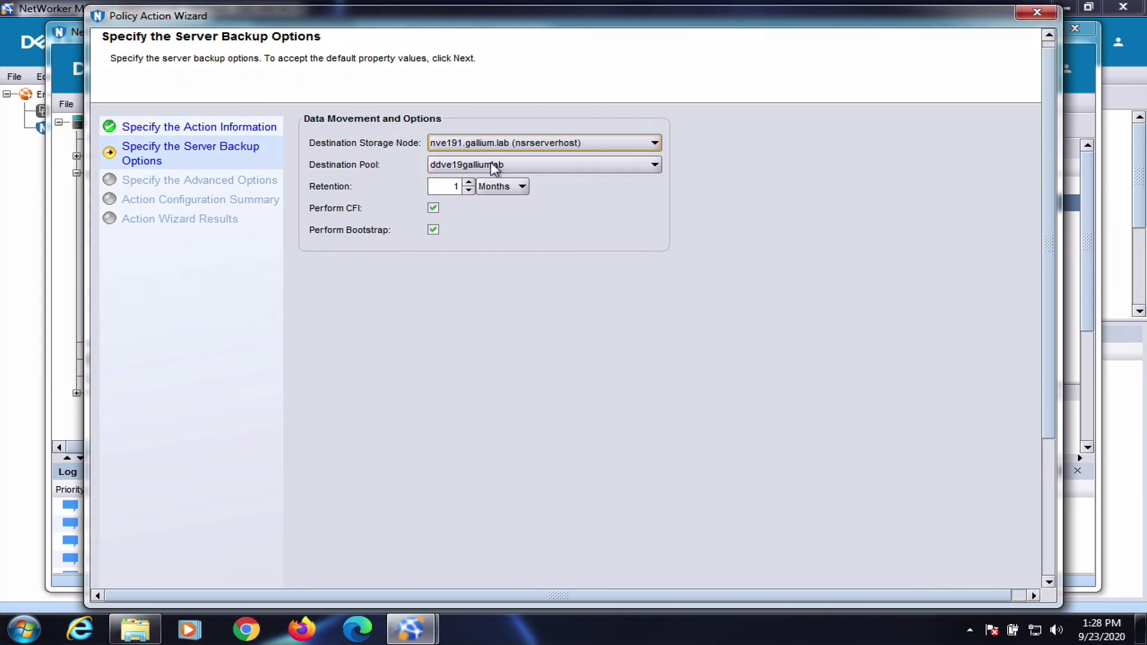